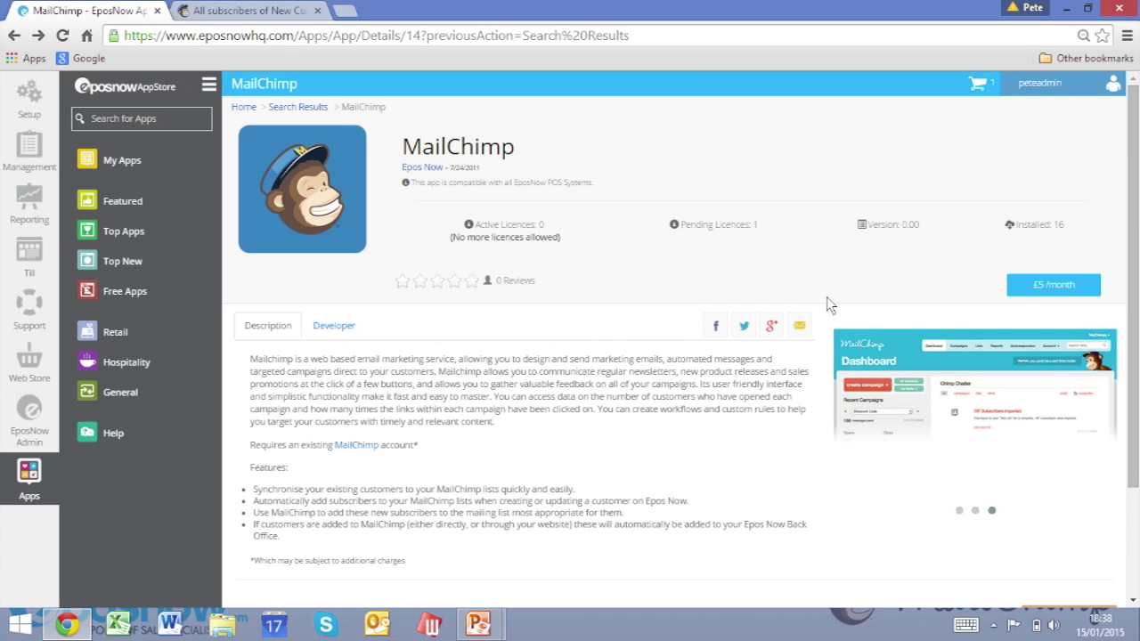
Add the MailChimp app to the account at £0, confirm the change and continue to its setup page.
click(1049, 283)
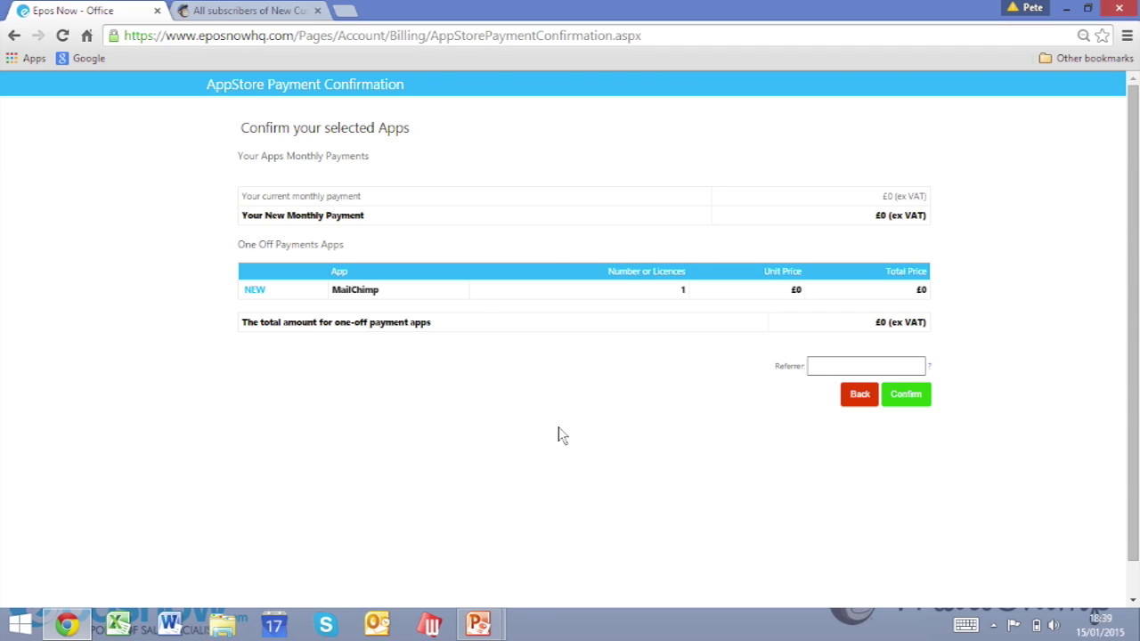
click(910, 398)
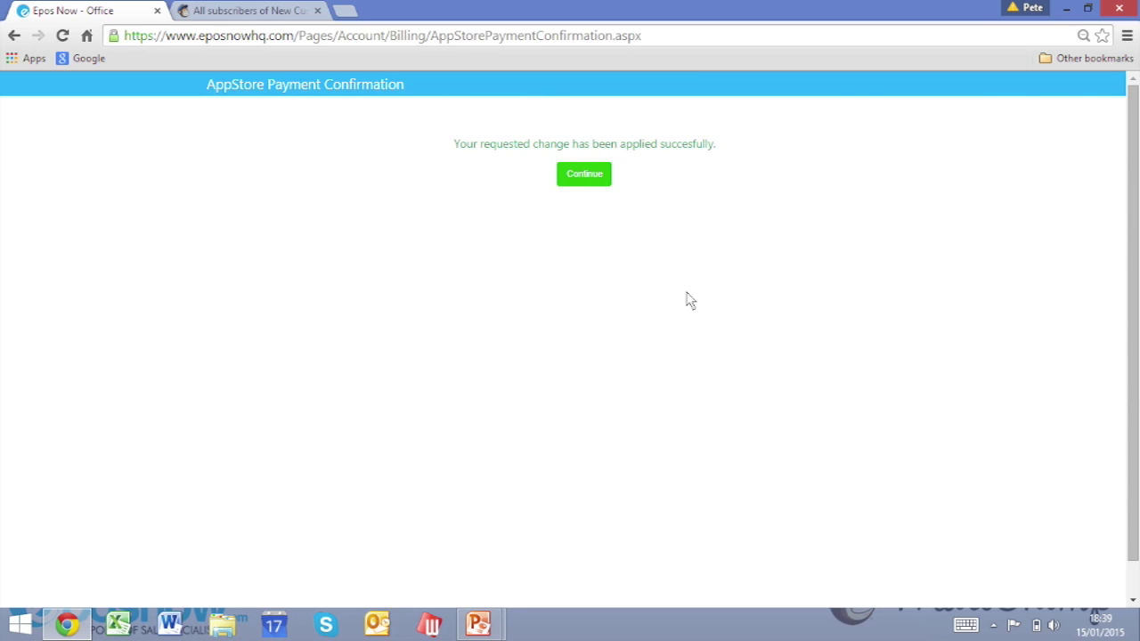
click(583, 177)
click(585, 174)
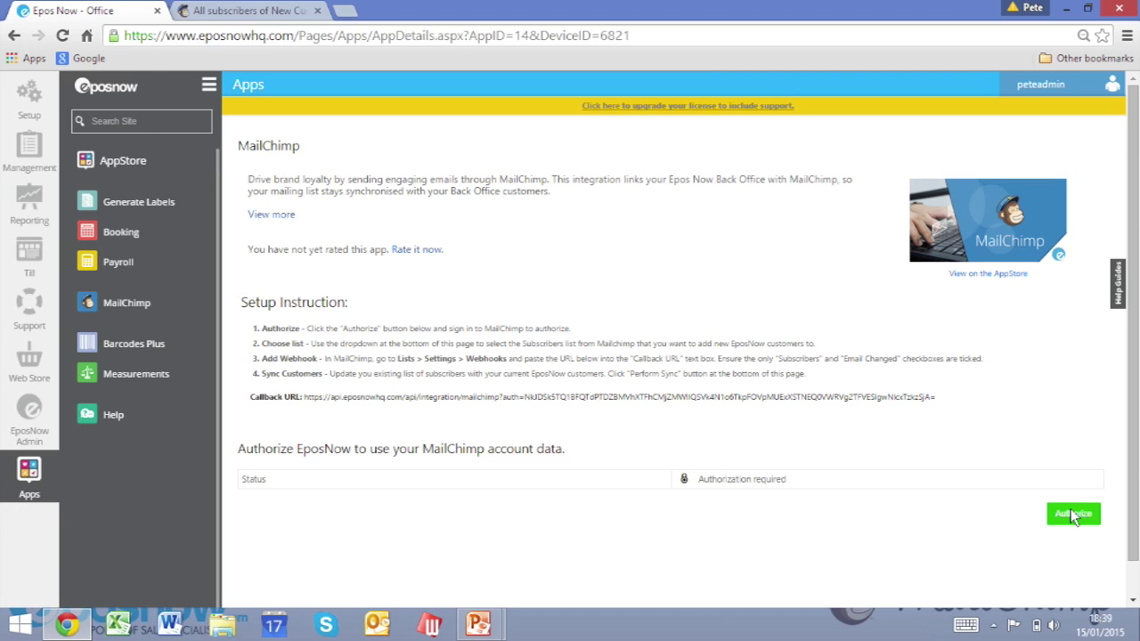
Authorize Epos Now to access MailChimp by logging in with the saved credentials.
click(1073, 515)
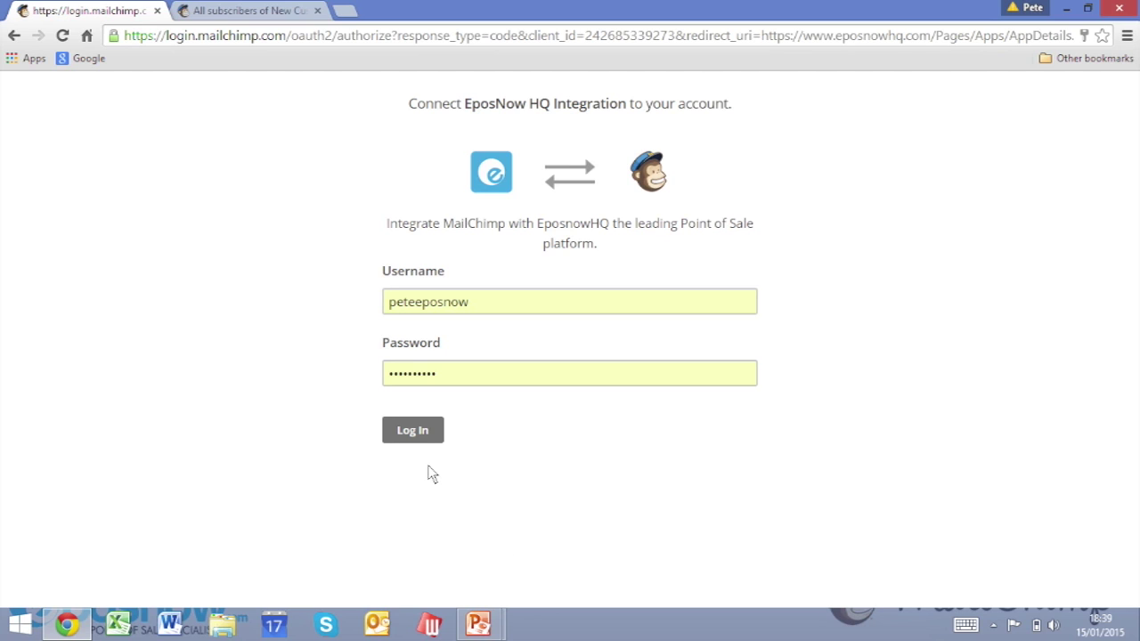
click(411, 431)
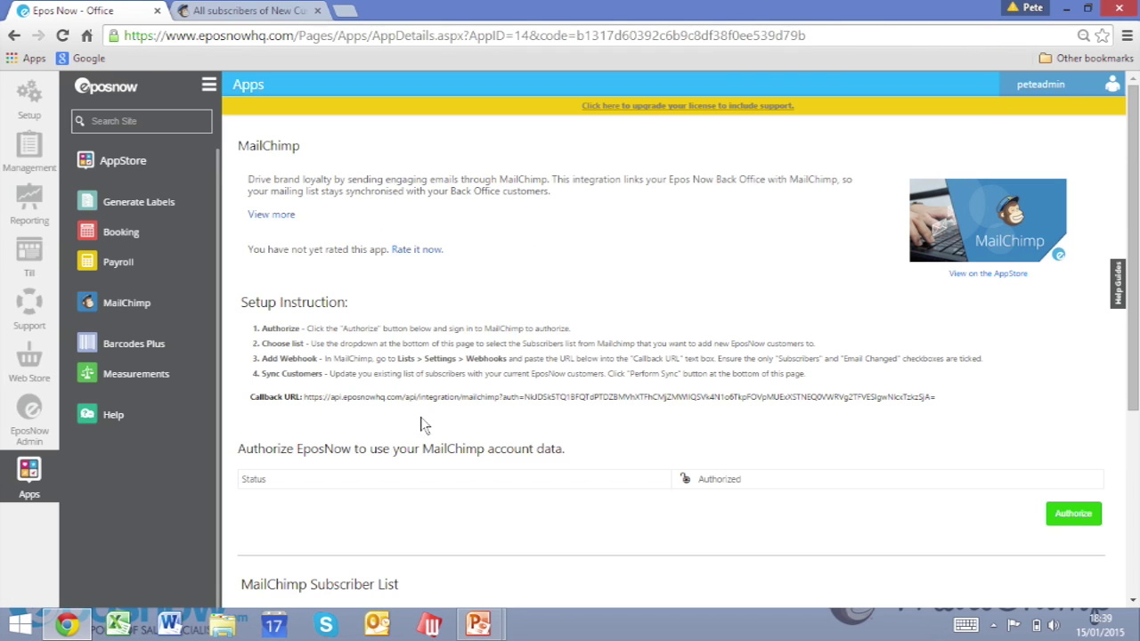
Choose New Customers as the subscriber list, save settings, then select the whole Callback URL.
drag(740, 481, 682, 479)
click(767, 488)
drag(1136, 361, 1137, 487)
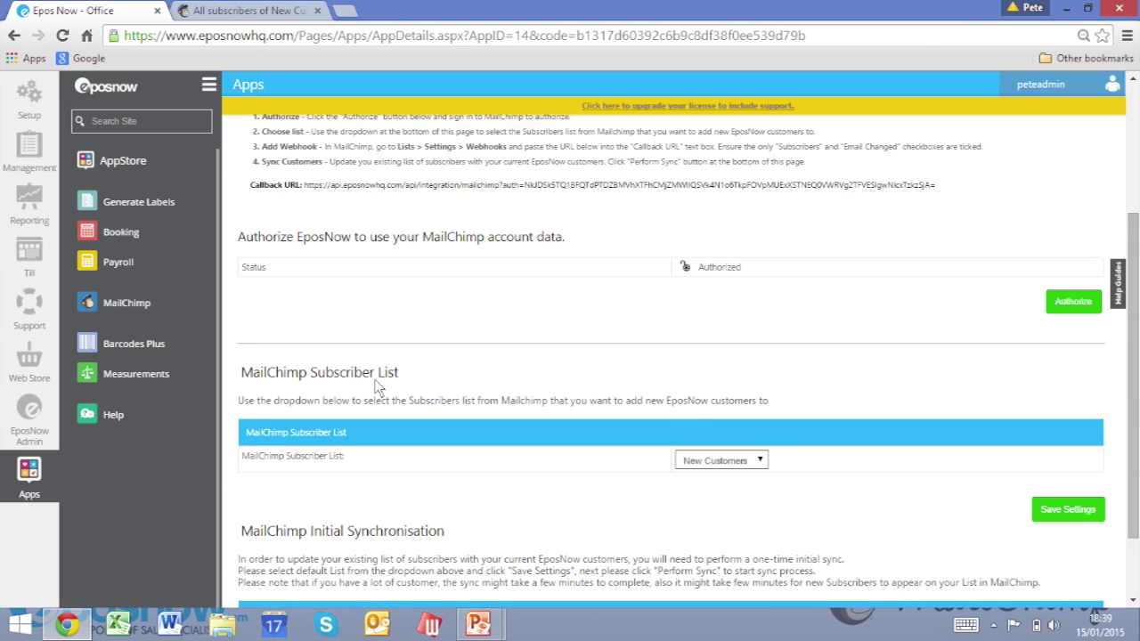
click(761, 462)
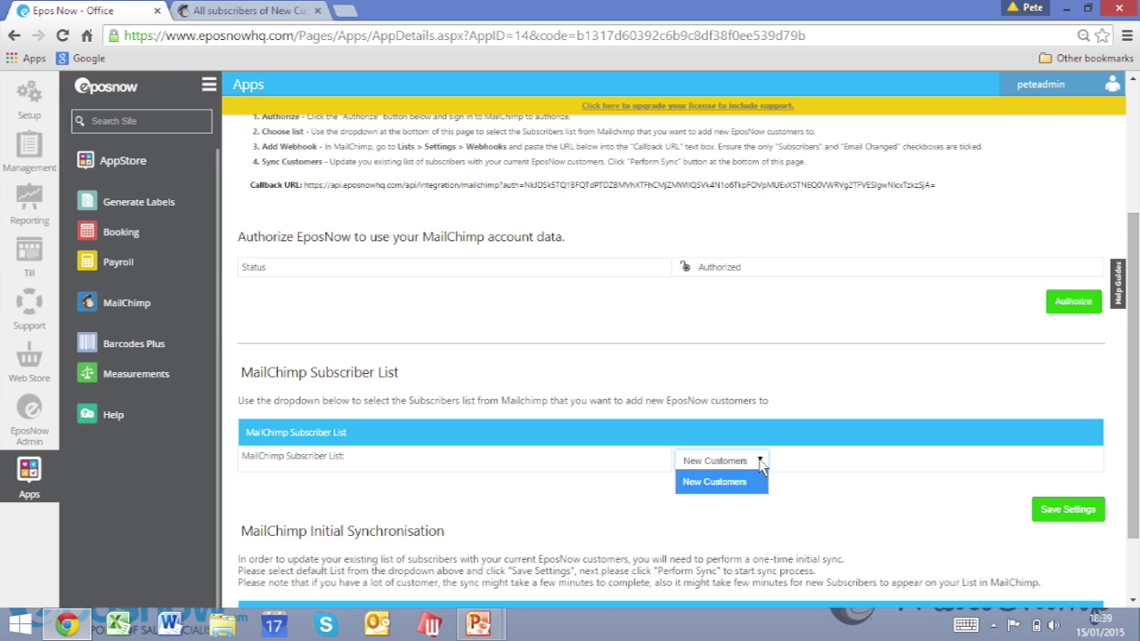
click(731, 482)
click(1087, 514)
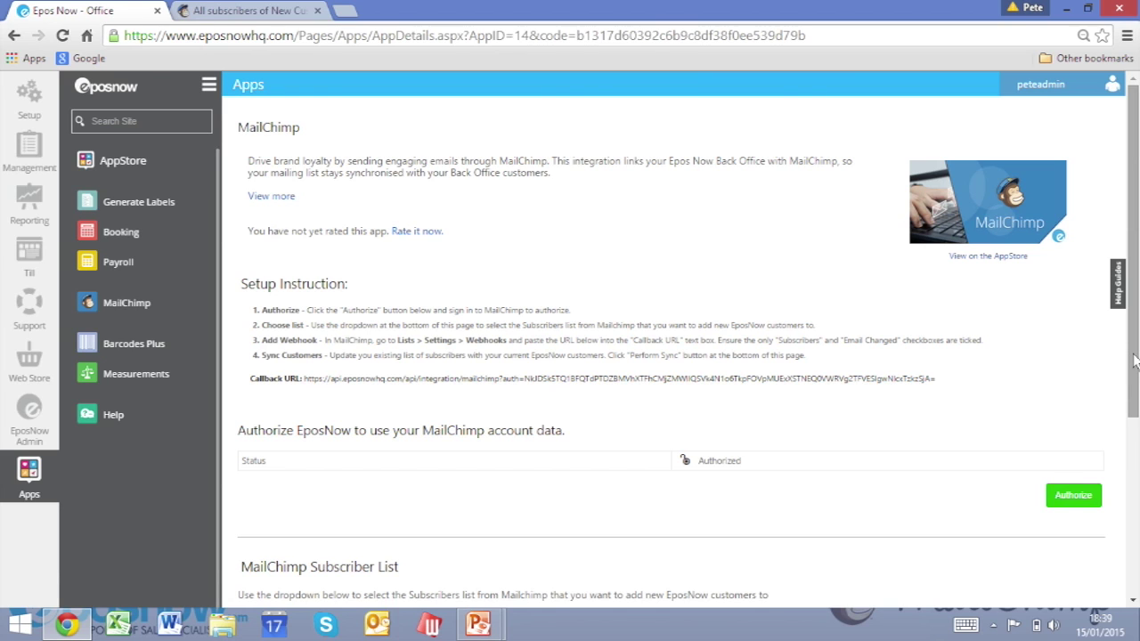
drag(1134, 360, 1135, 392)
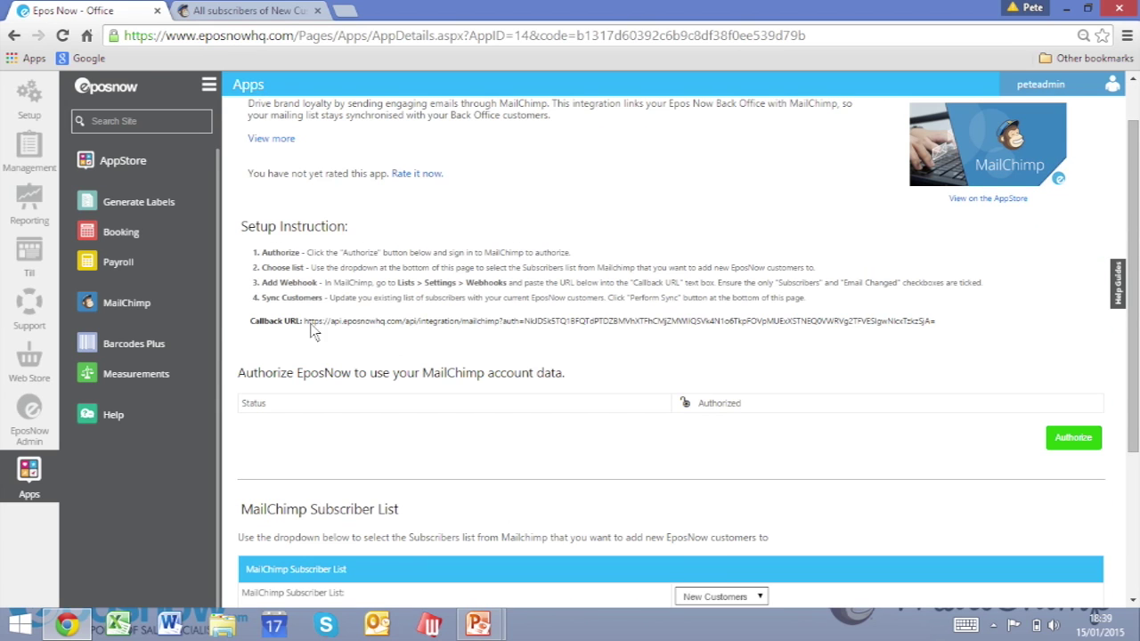
drag(306, 324, 937, 315)
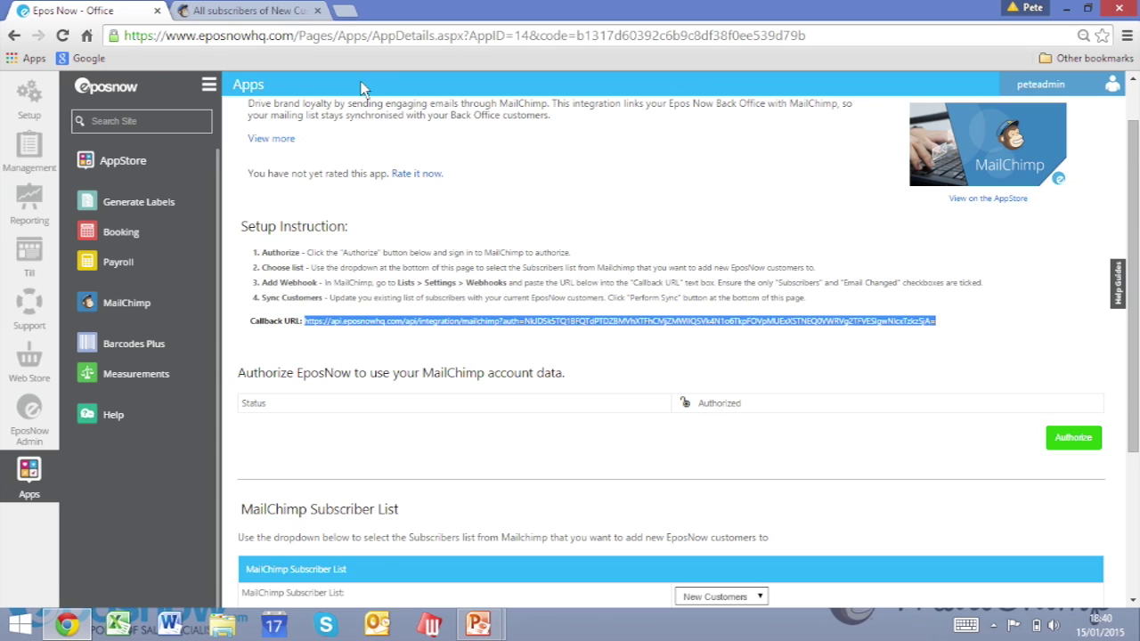
In MailChimp, go to the New Customers list's Webhooks settings and start a new webhook.
click(240, 10)
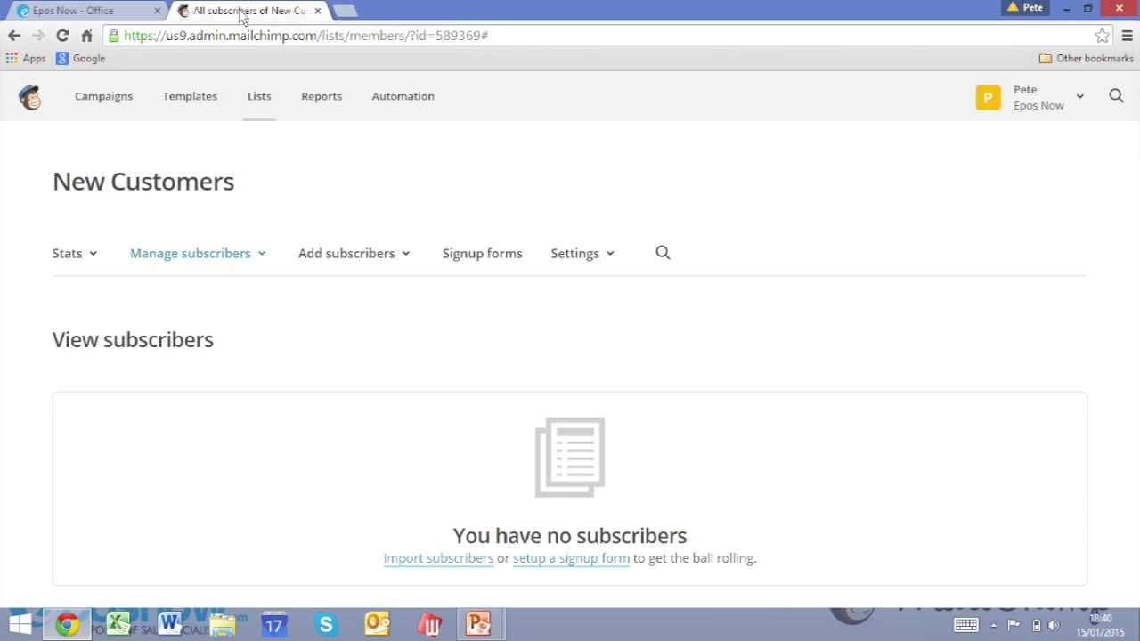
click(256, 101)
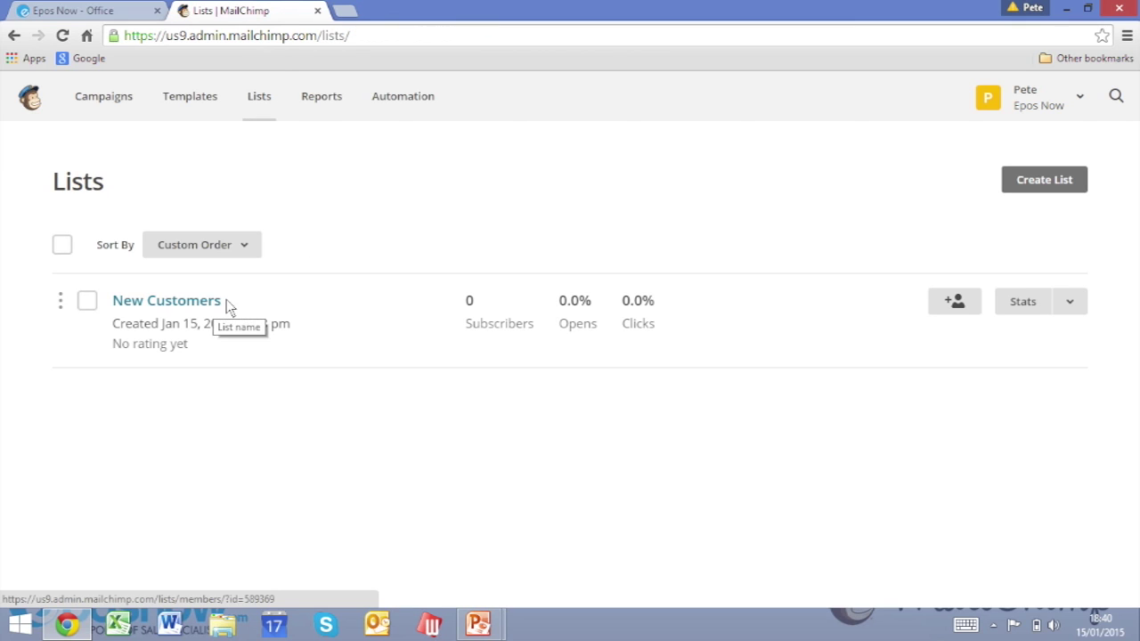
click(1076, 305)
click(892, 422)
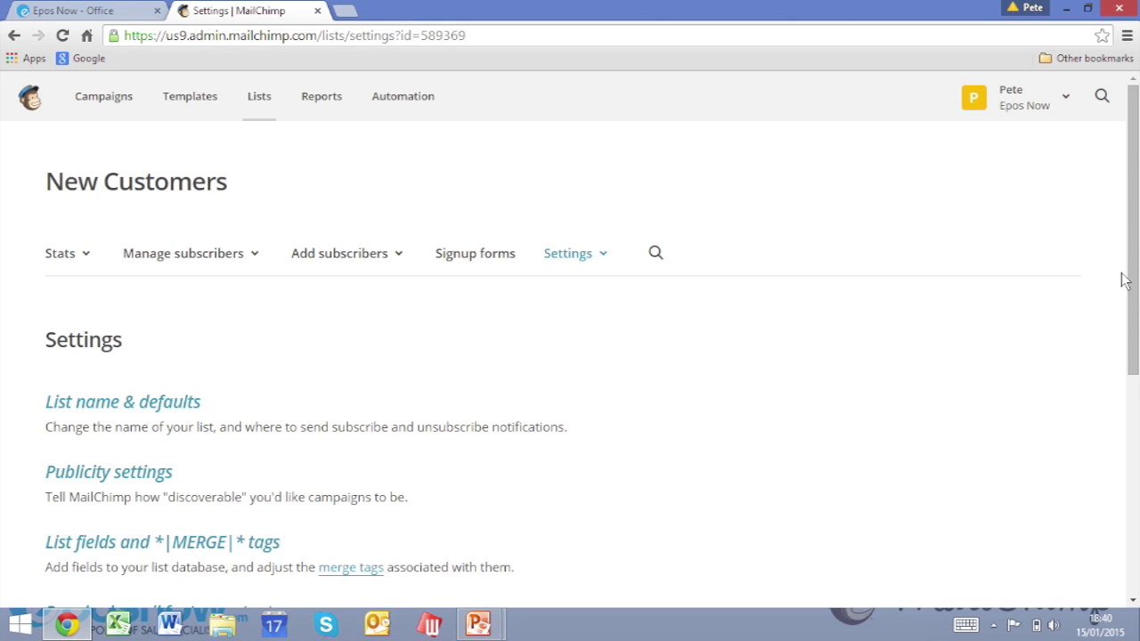
drag(1136, 271, 1135, 450)
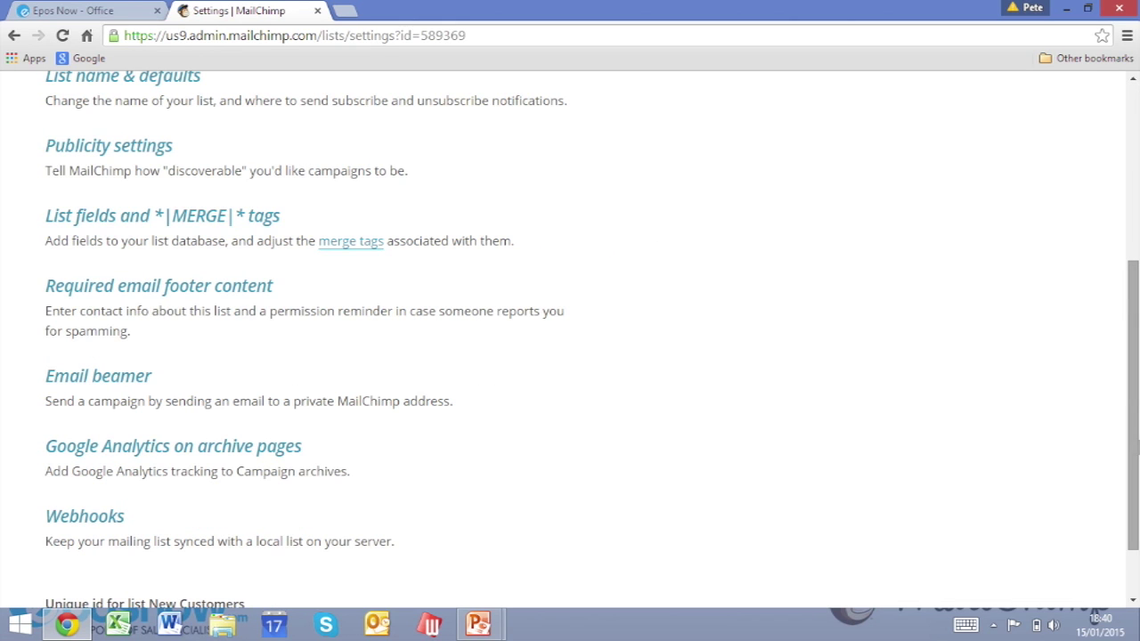
click(97, 526)
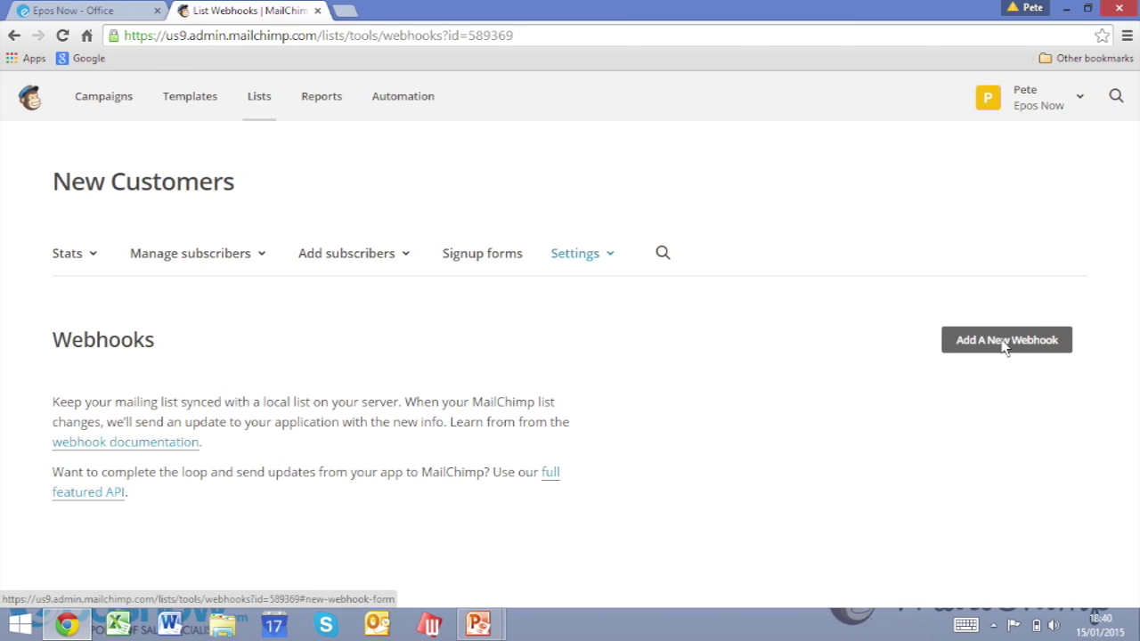
click(1009, 342)
Paste the Epos Now callback URL, untick unsubscribes, profile updates, cleaned address and campaign sending, and save.
click(78, 155)
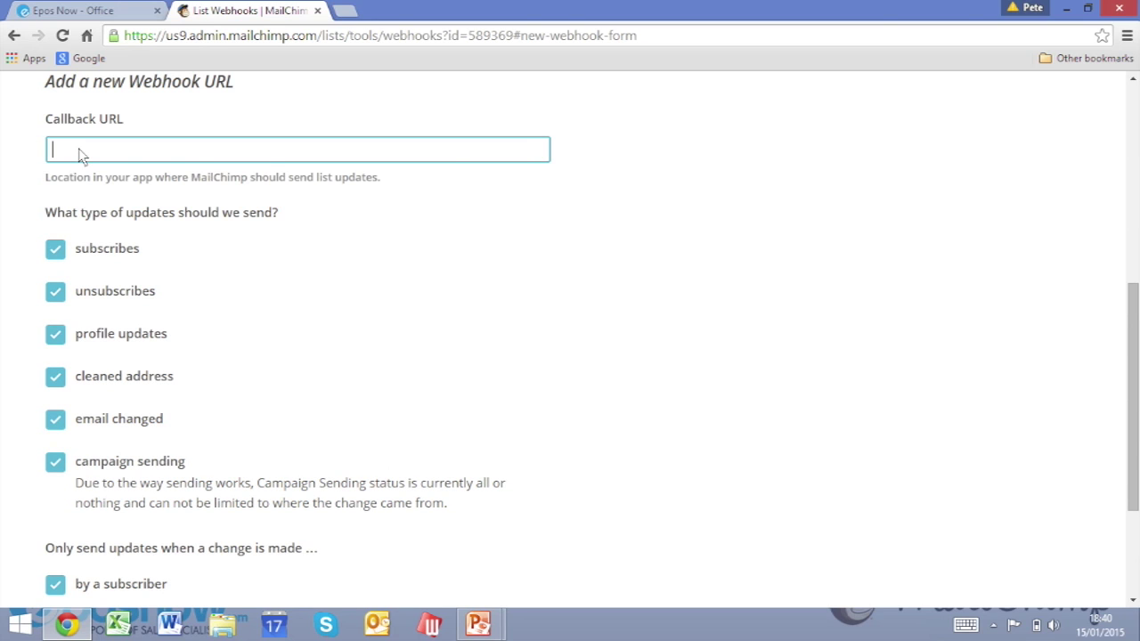
key(ctrl+v)
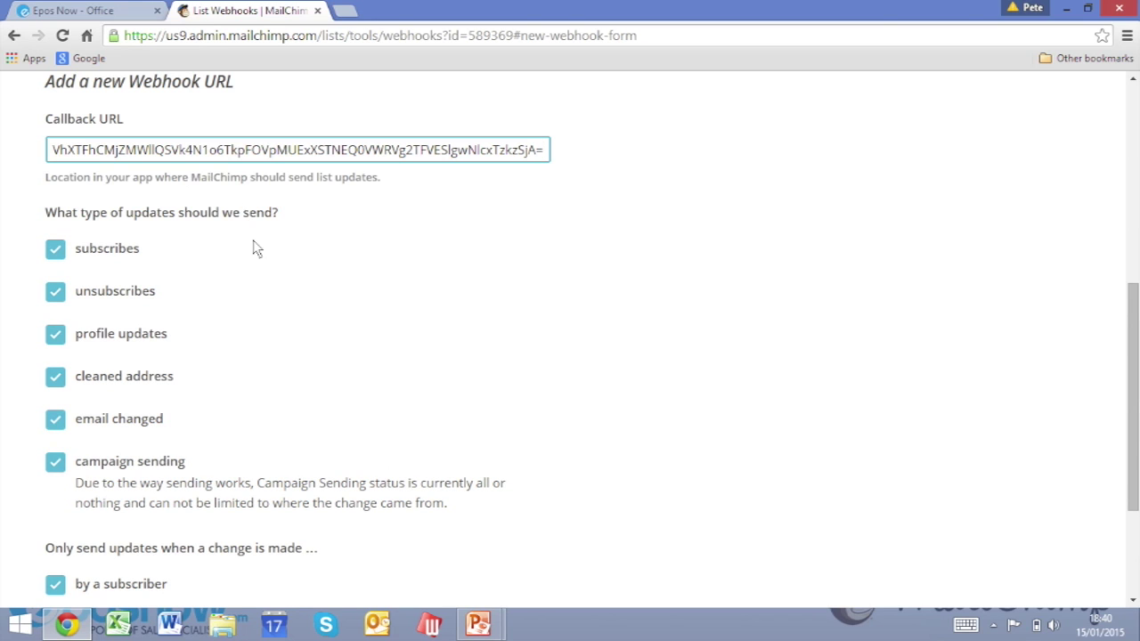
click(55, 298)
click(55, 319)
click(55, 359)
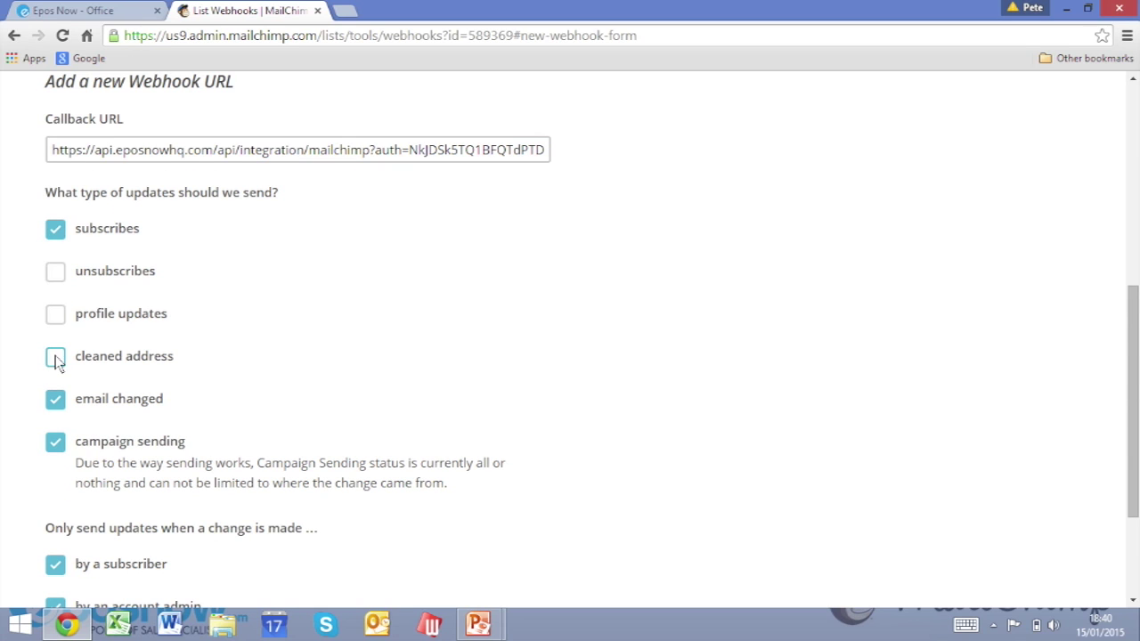
click(56, 442)
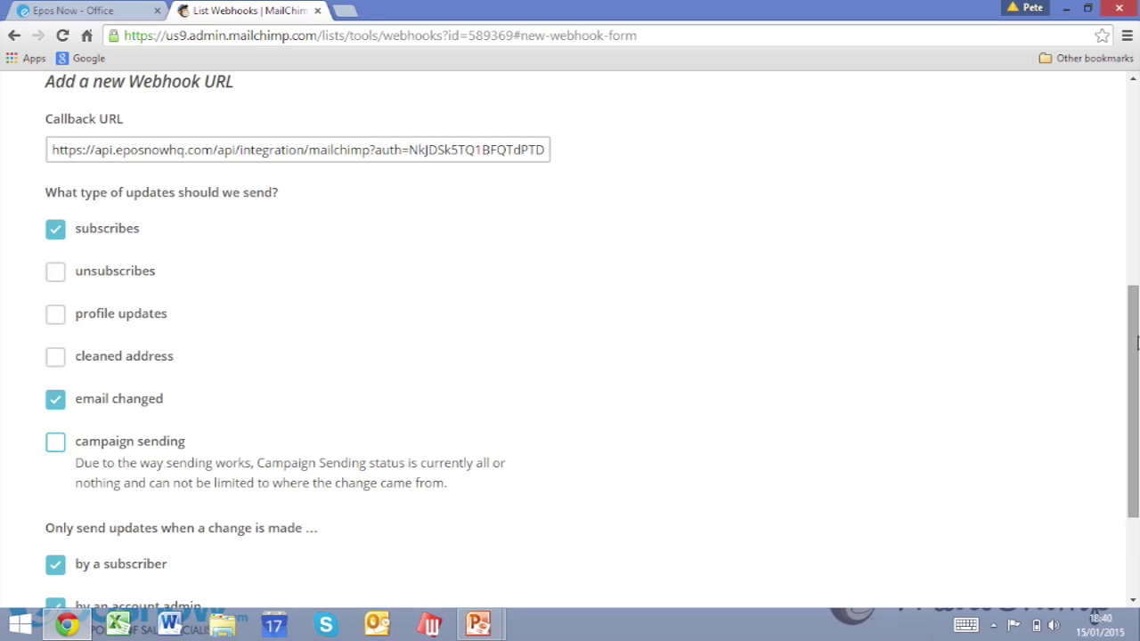
scroll(1137, 343, down, 3)
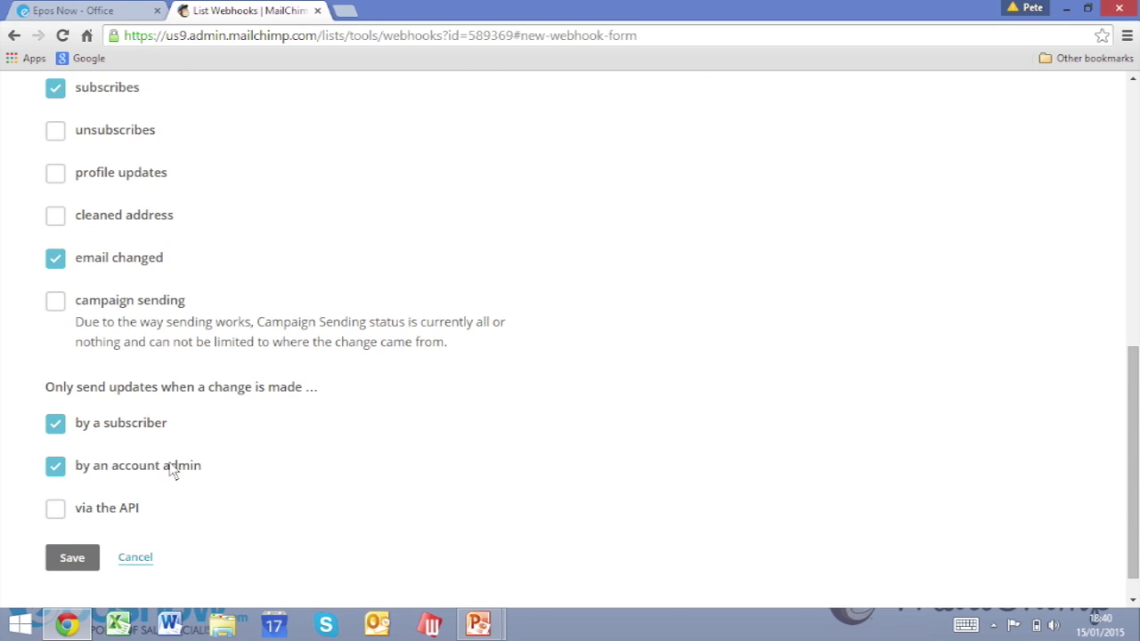
click(76, 562)
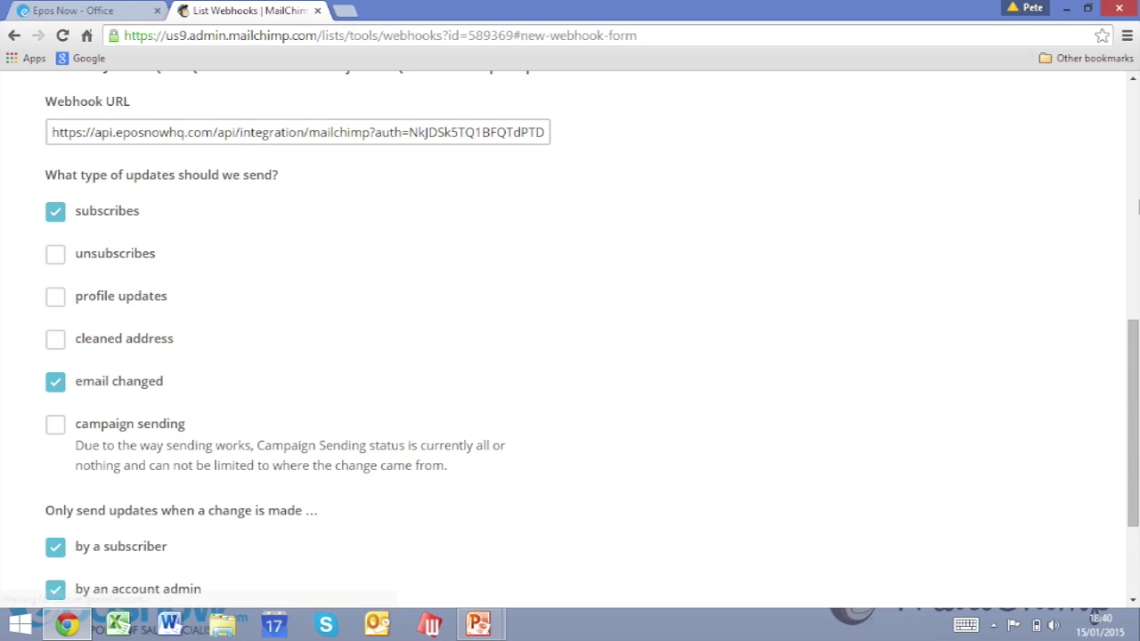
click(1135, 138)
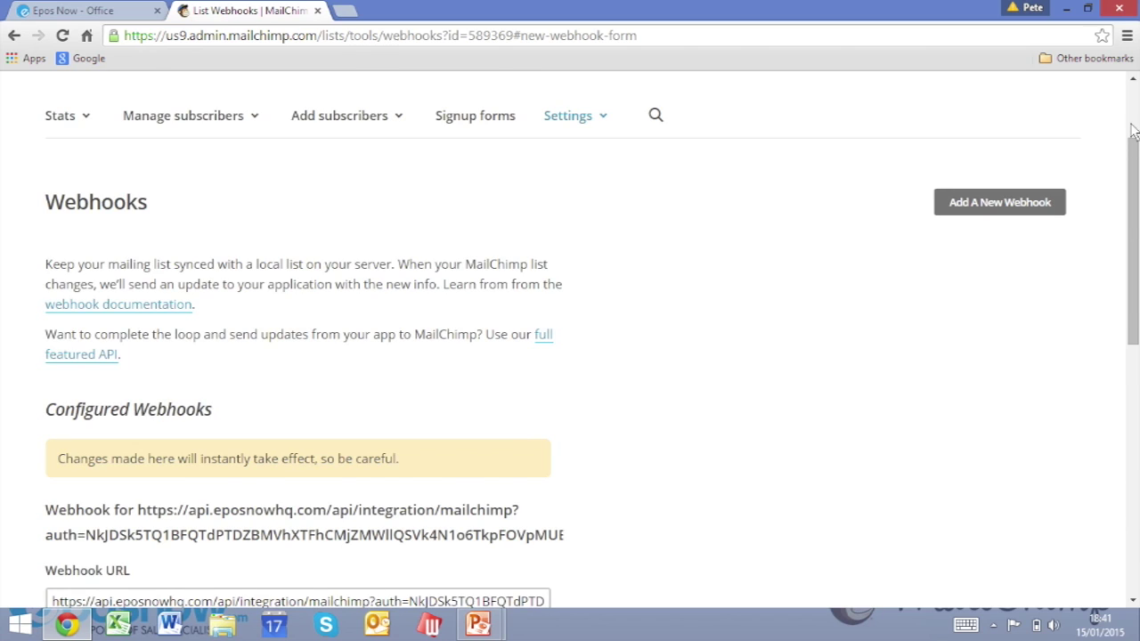
click(1134, 133)
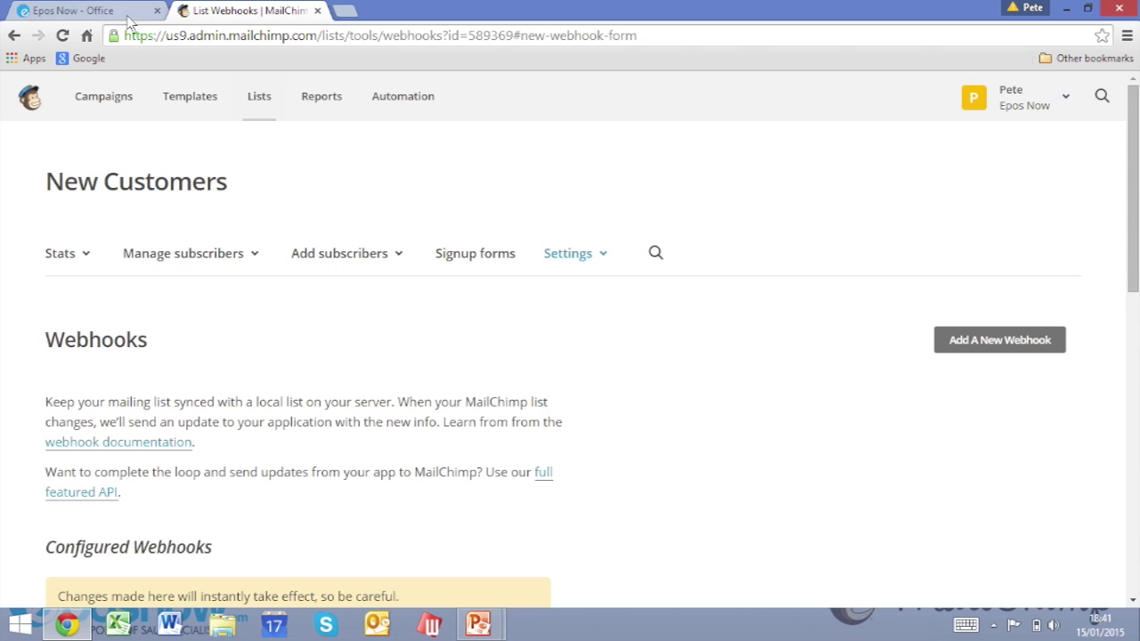
Run Perform Sync on the Epos Now MailChimp page and confirm, adding 5 subscribers.
click(81, 11)
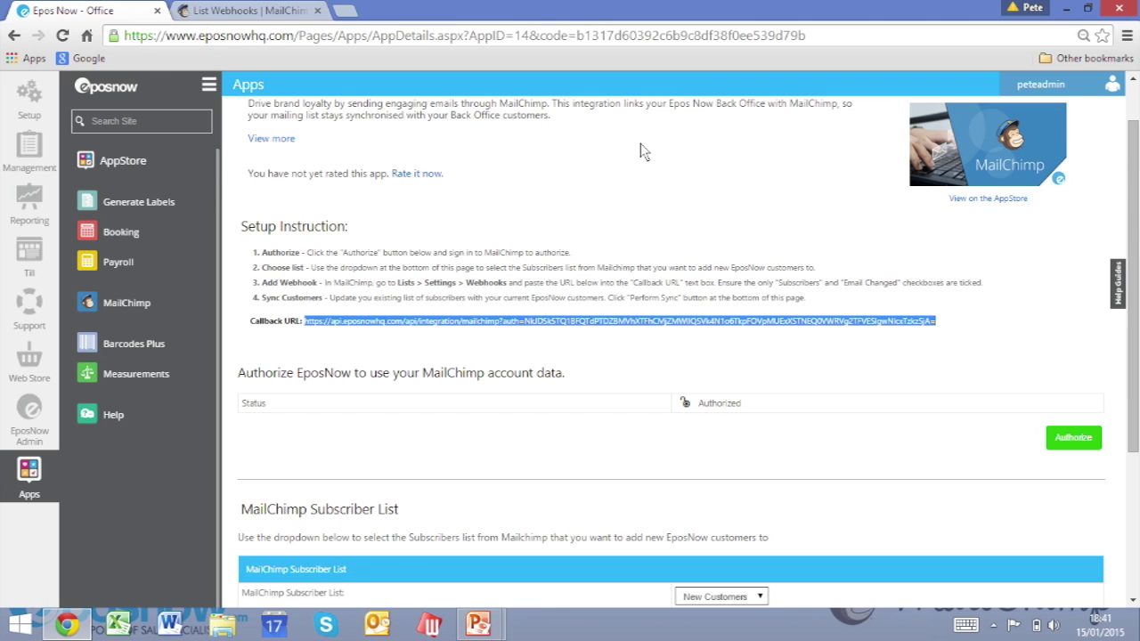
drag(1135, 178, 1135, 323)
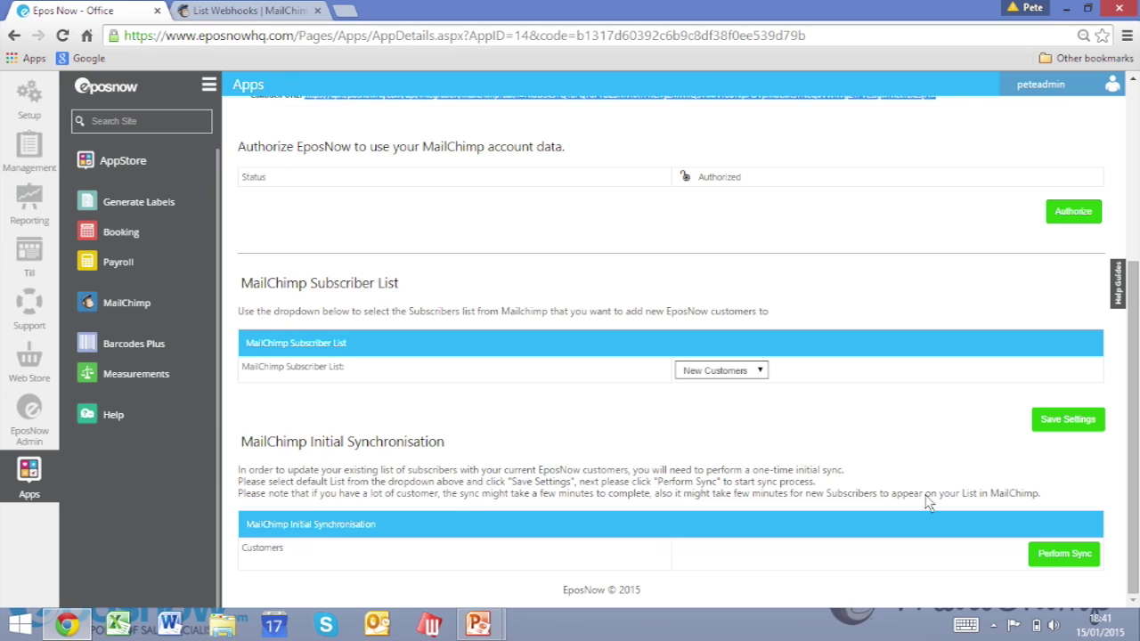
click(1047, 553)
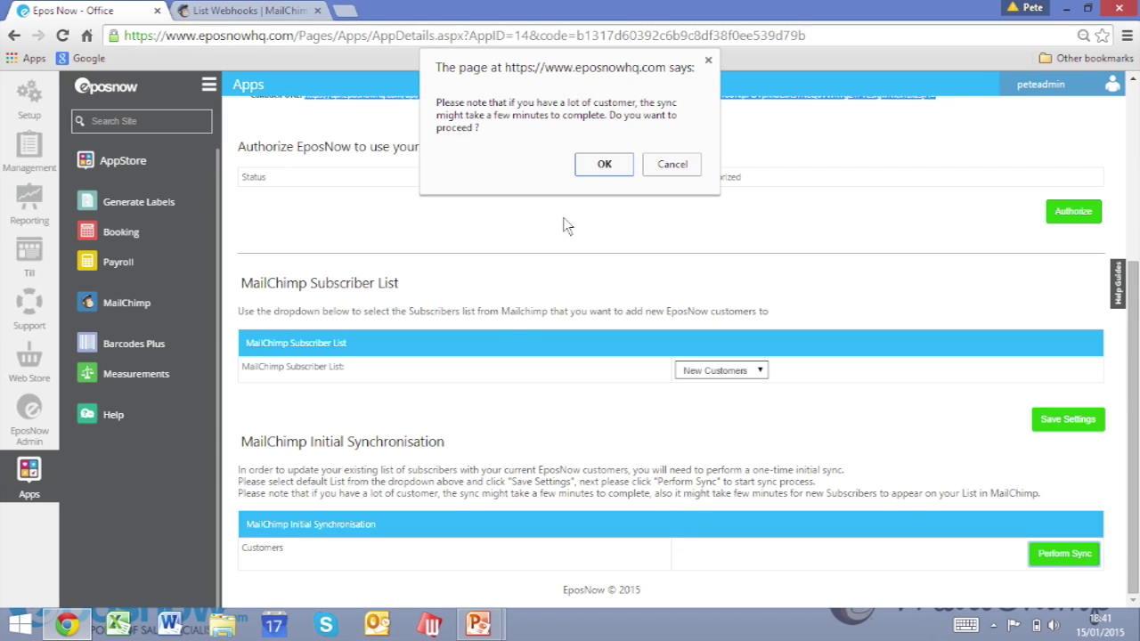
click(606, 166)
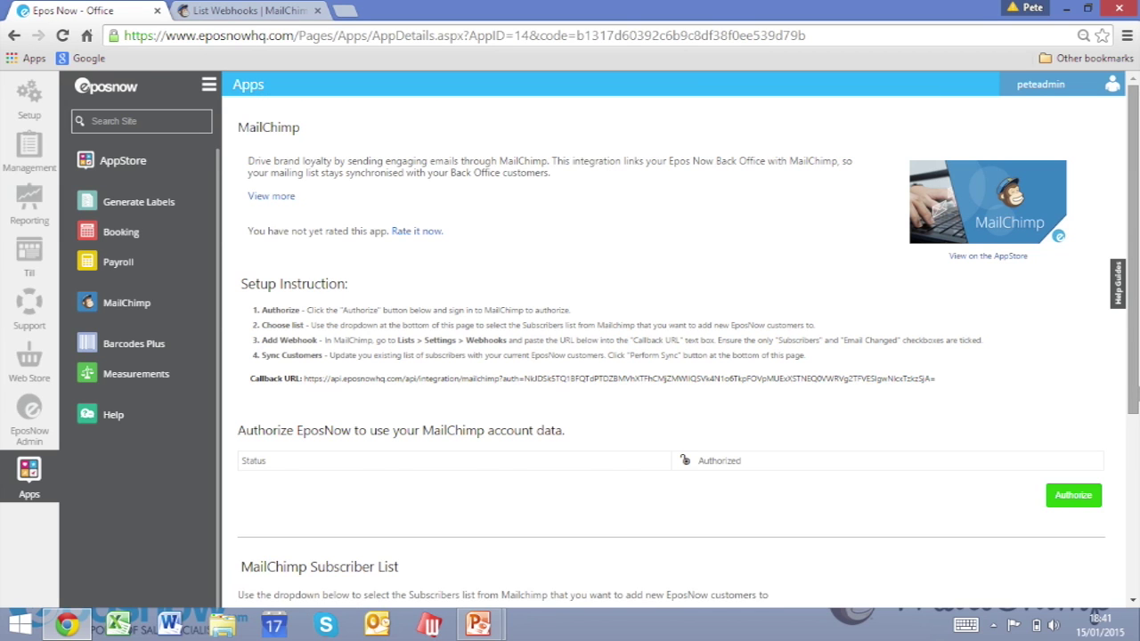
scroll(1136, 381, down, 3)
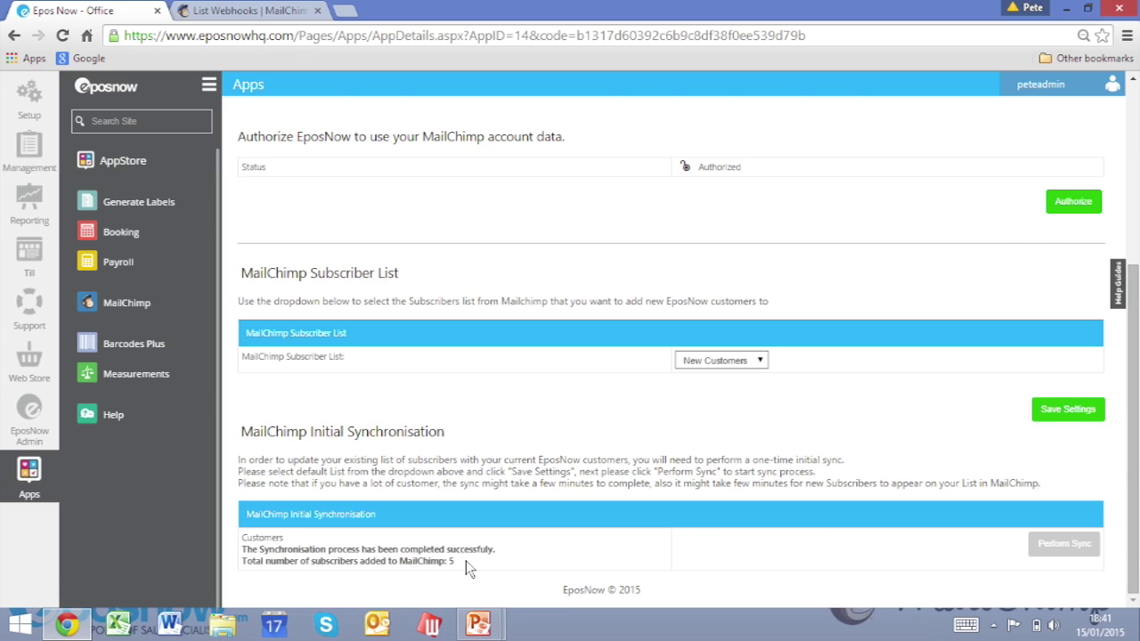
click(1135, 128)
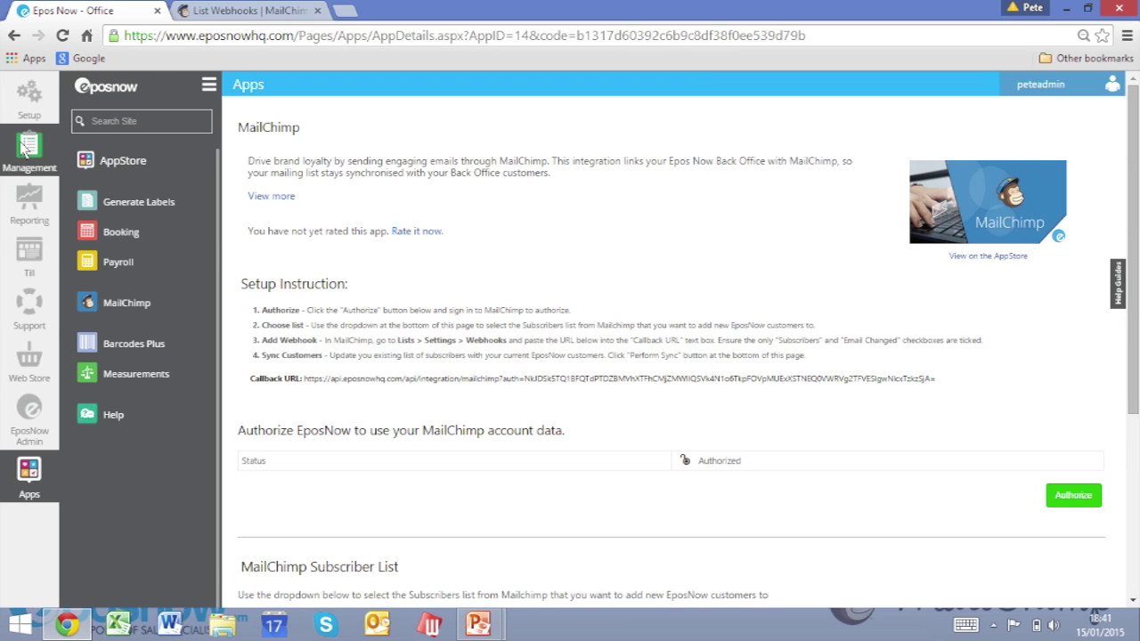
Open Management > Customers > Customer Search and start adding a new customer.
click(25, 147)
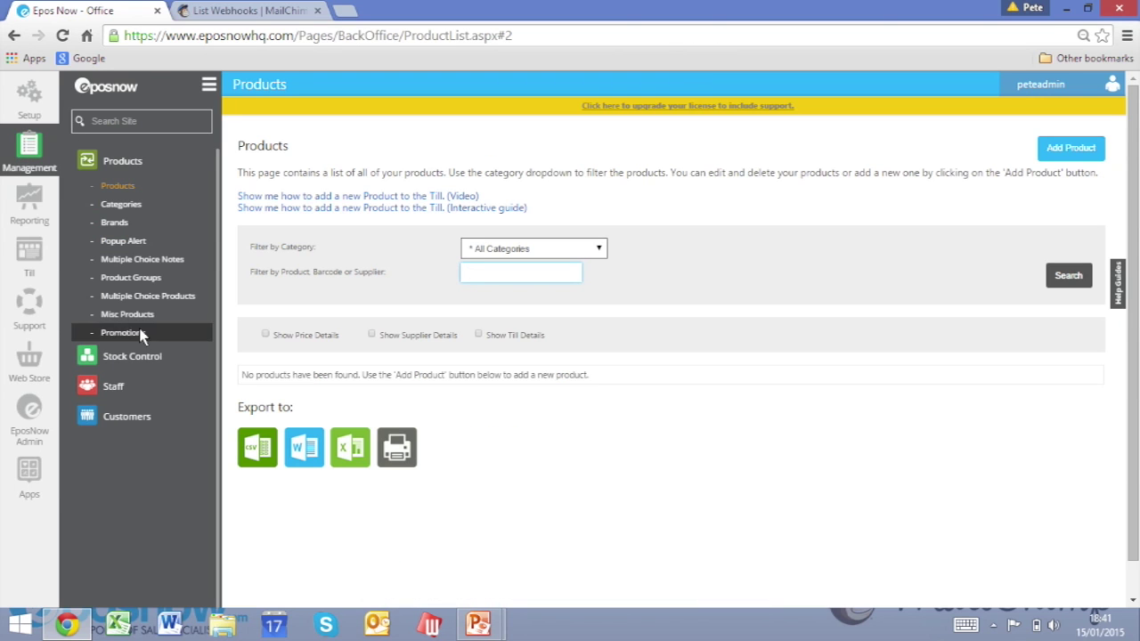
click(134, 418)
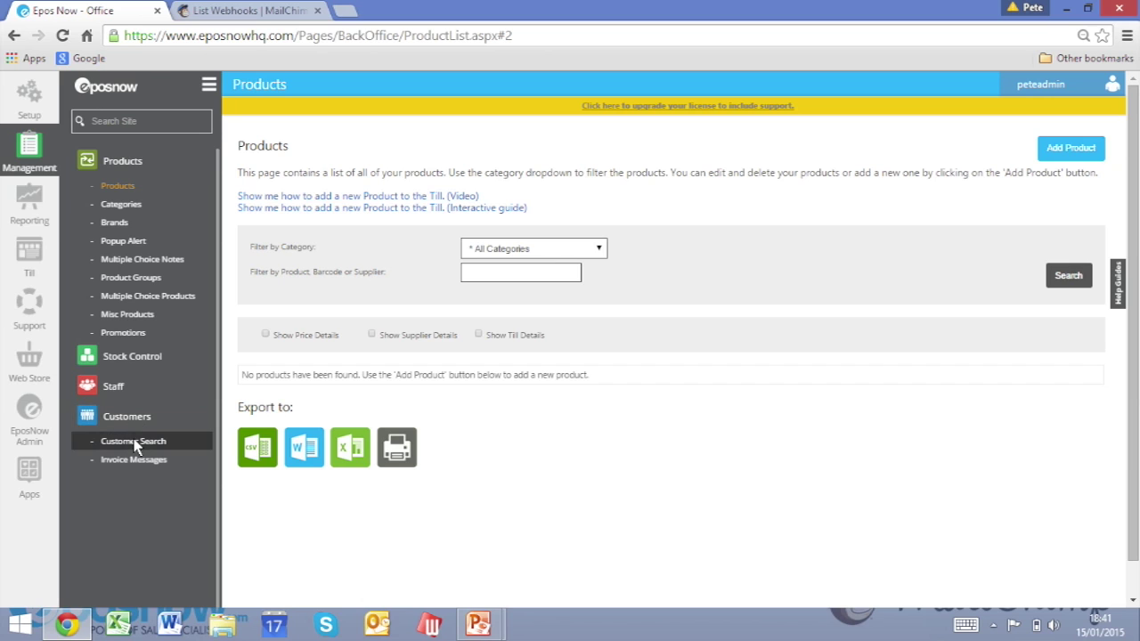
click(135, 443)
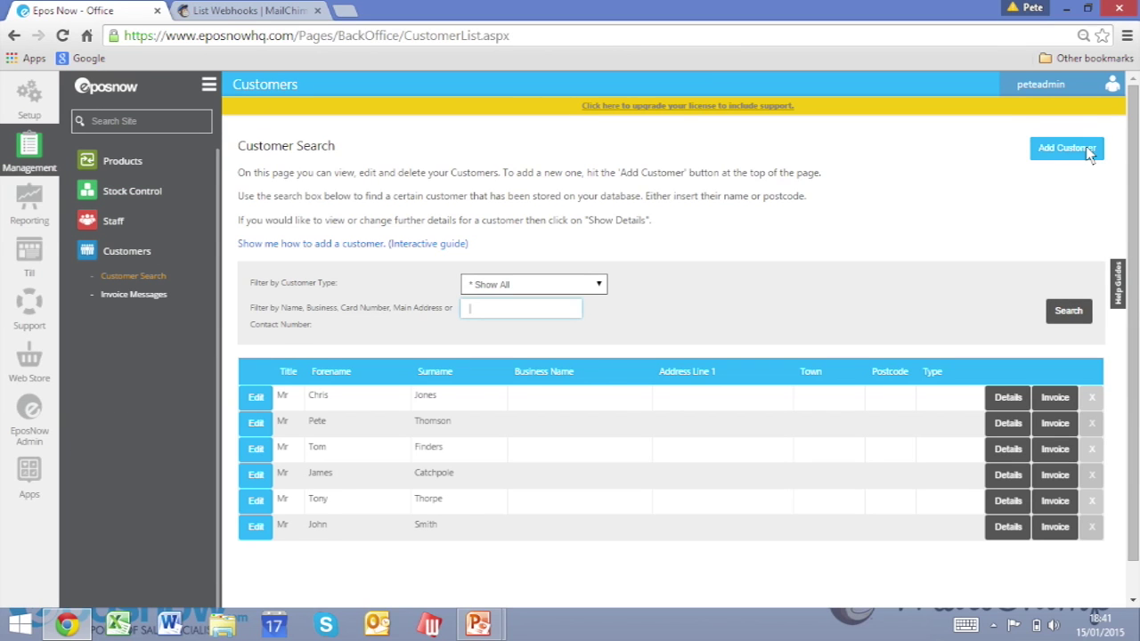
click(1087, 149)
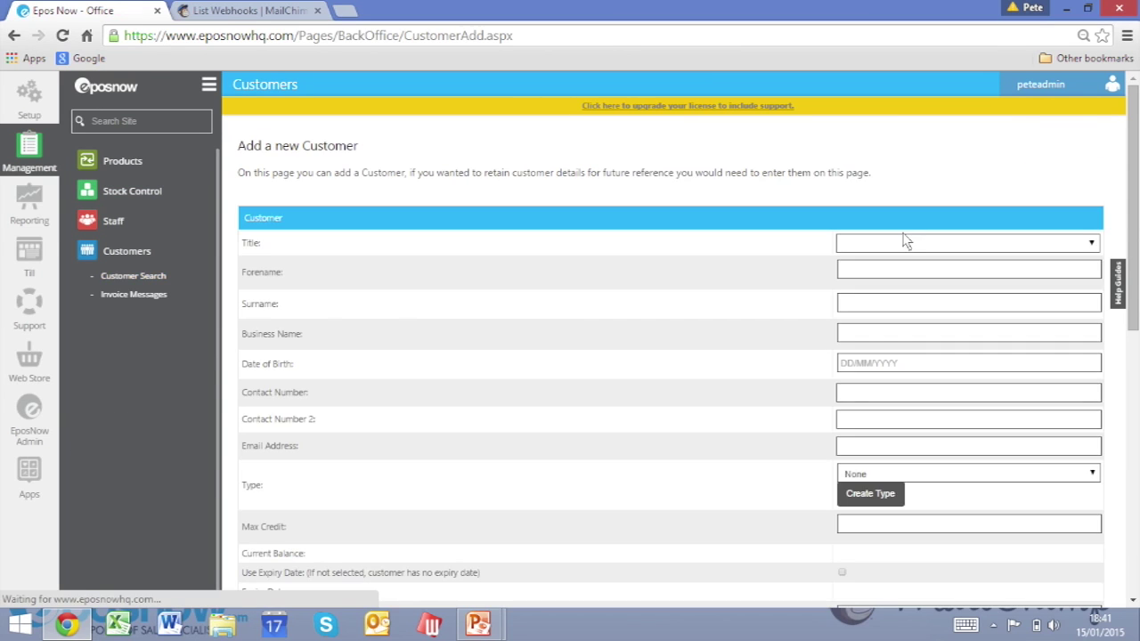
Enter title Mr, the customer's forename, surname and e-mail address, and add the customer.
click(875, 243)
click(869, 286)
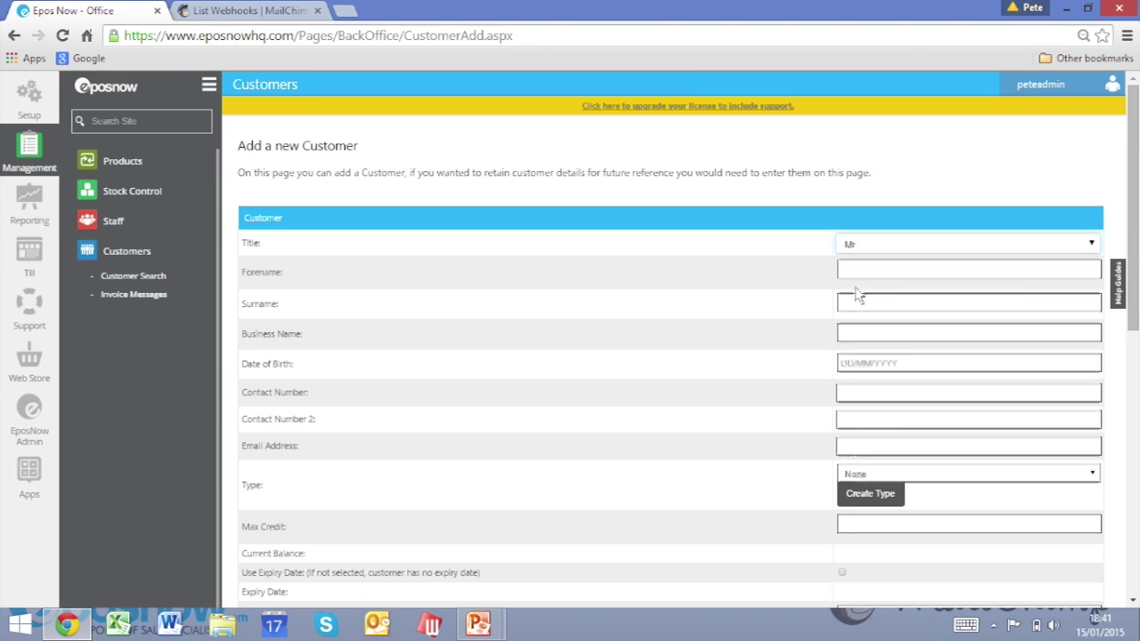
click(874, 277)
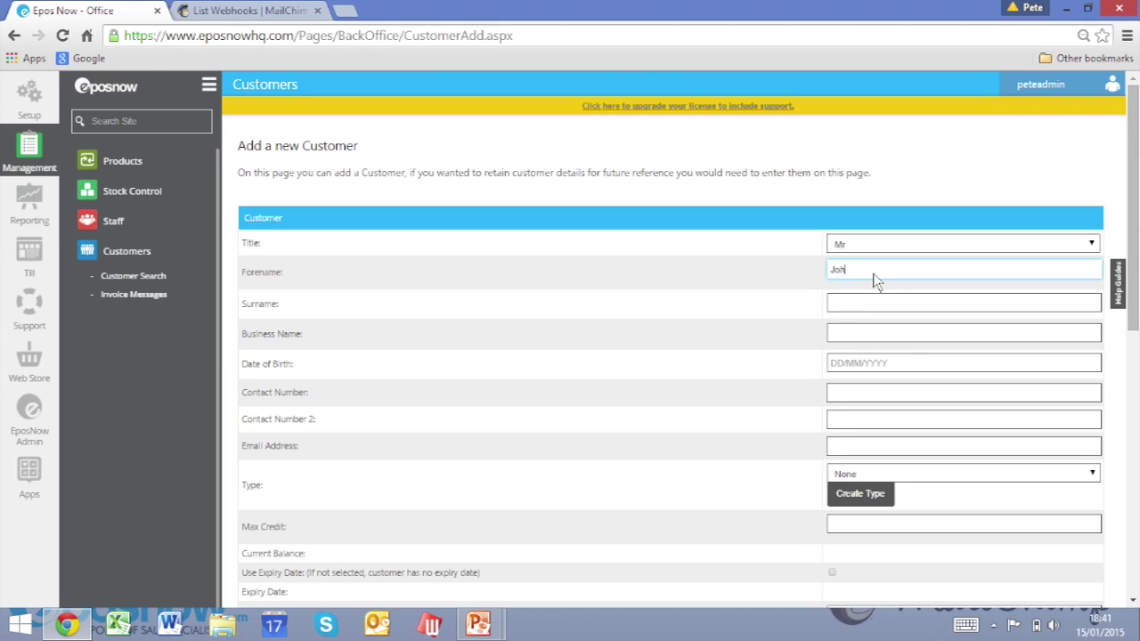
key(Tab)
text(Smi)
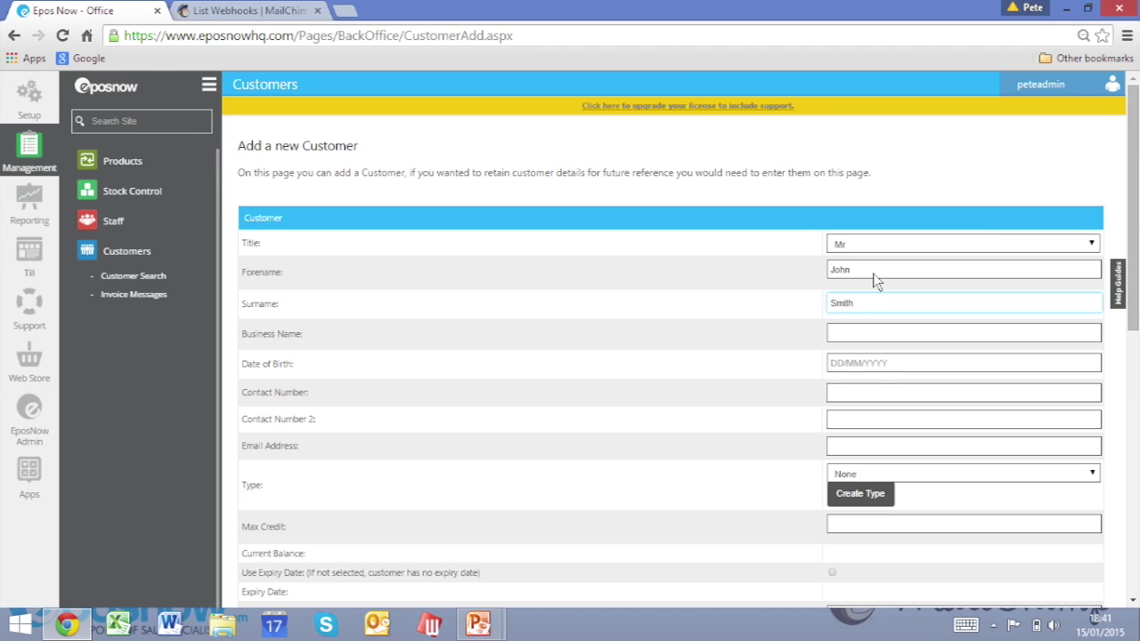
click(873, 449)
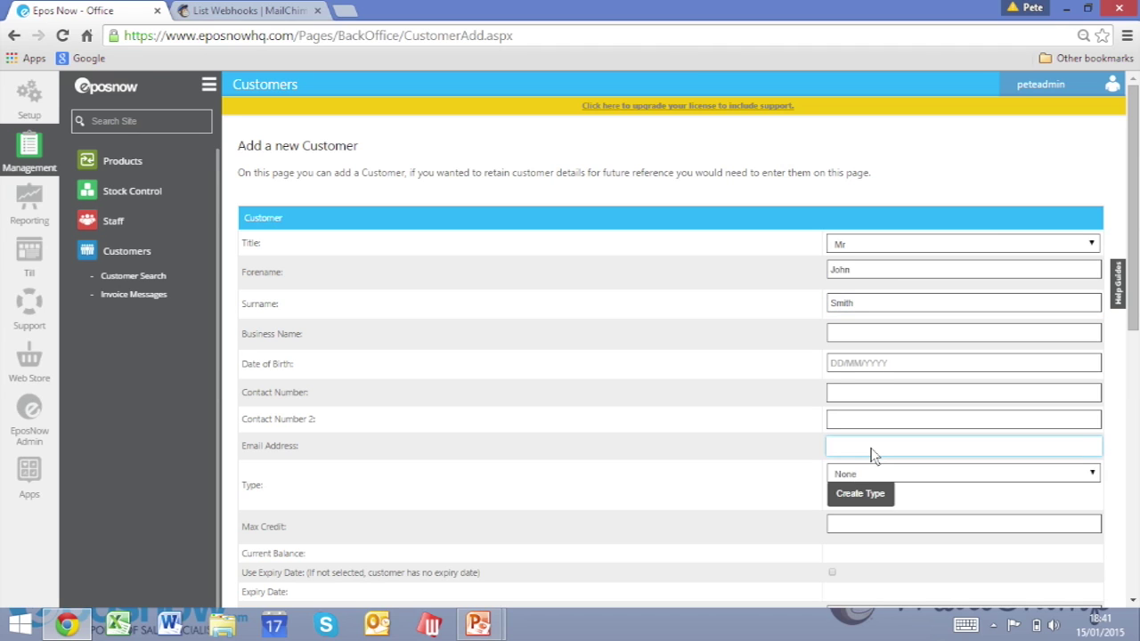
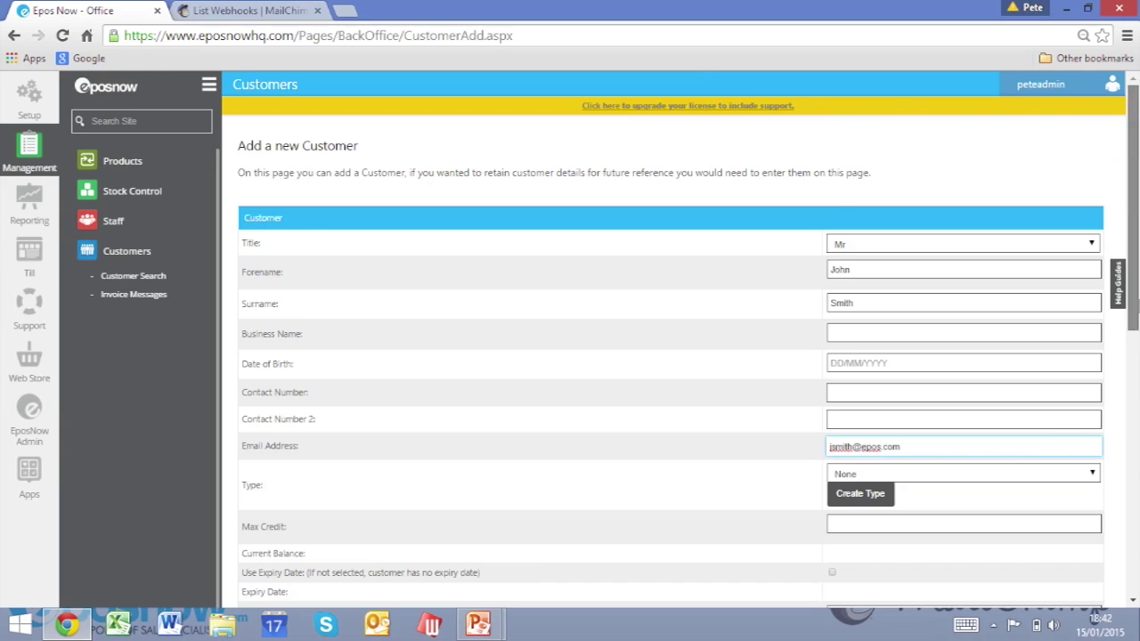
scroll(1133, 302, down, 7)
click(1085, 541)
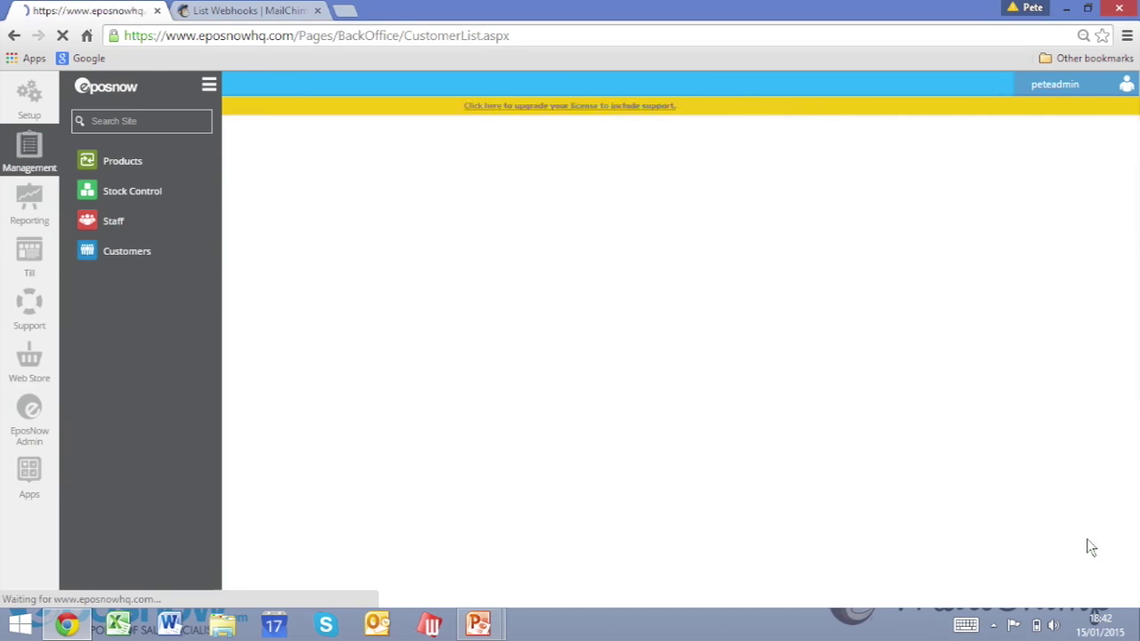
click(267, 9)
Open the New Customers list in MailChimp and review its 5 subscribers added 1/15/15 6:41PM.
click(259, 97)
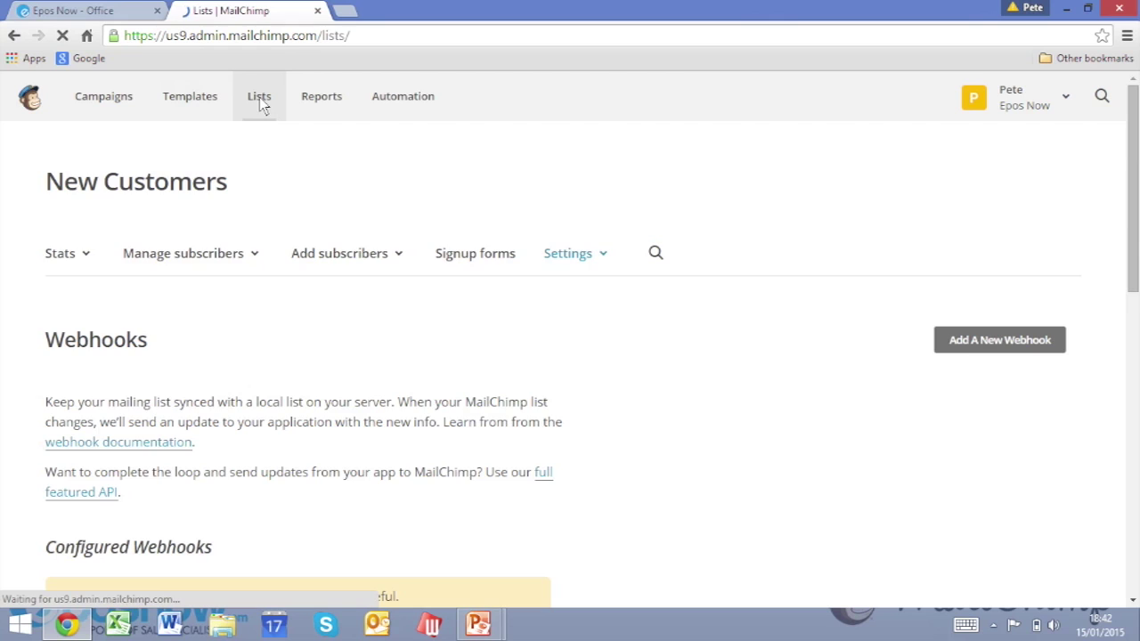
click(205, 307)
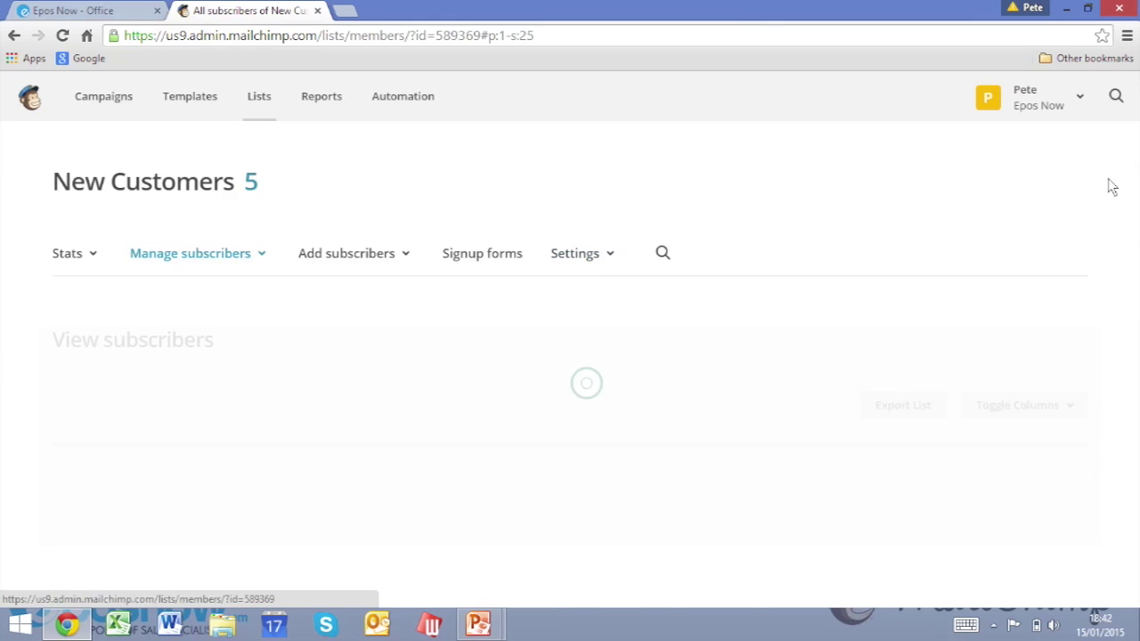
drag(1134, 174, 1134, 303)
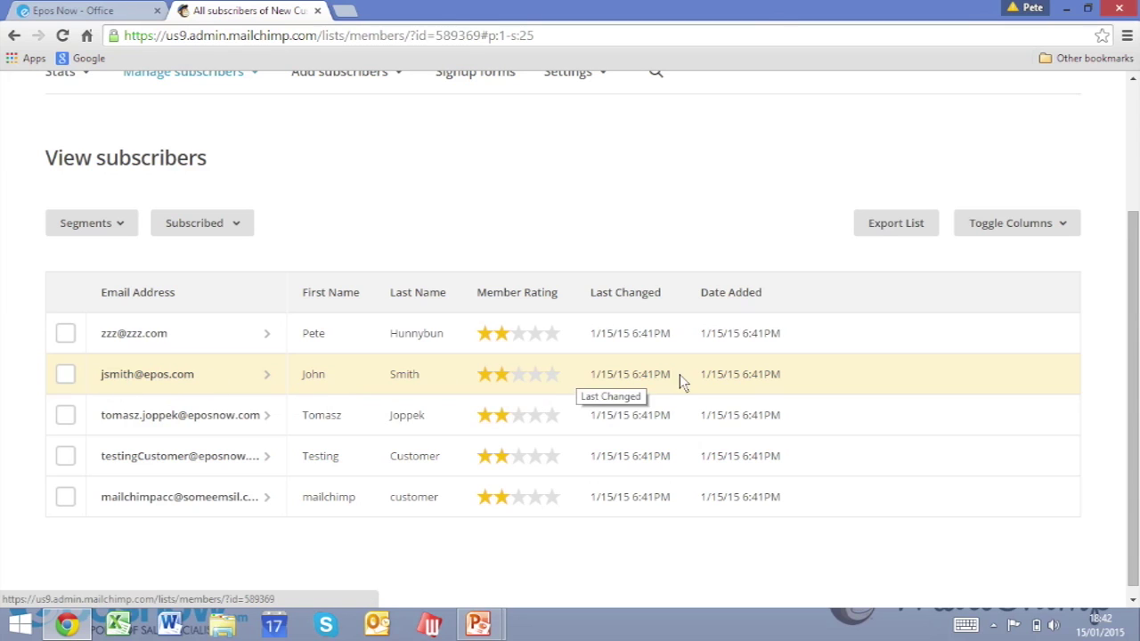
drag(1136, 250, 1136, 150)
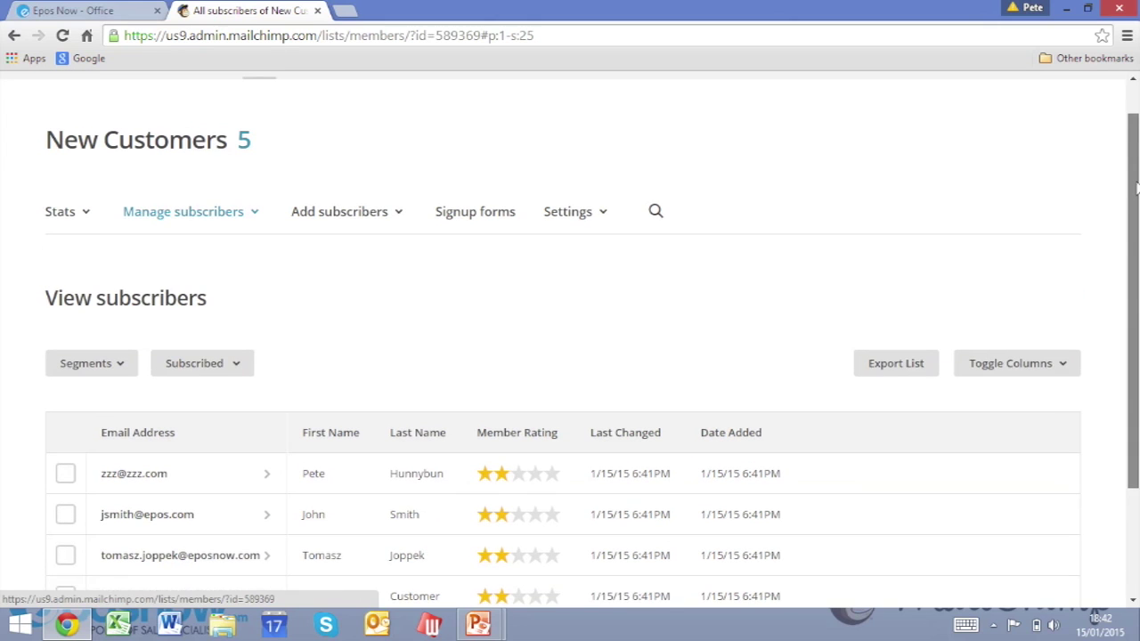
Subscribe a person with their e-mail, first and last name, ticking the permission box.
click(400, 216)
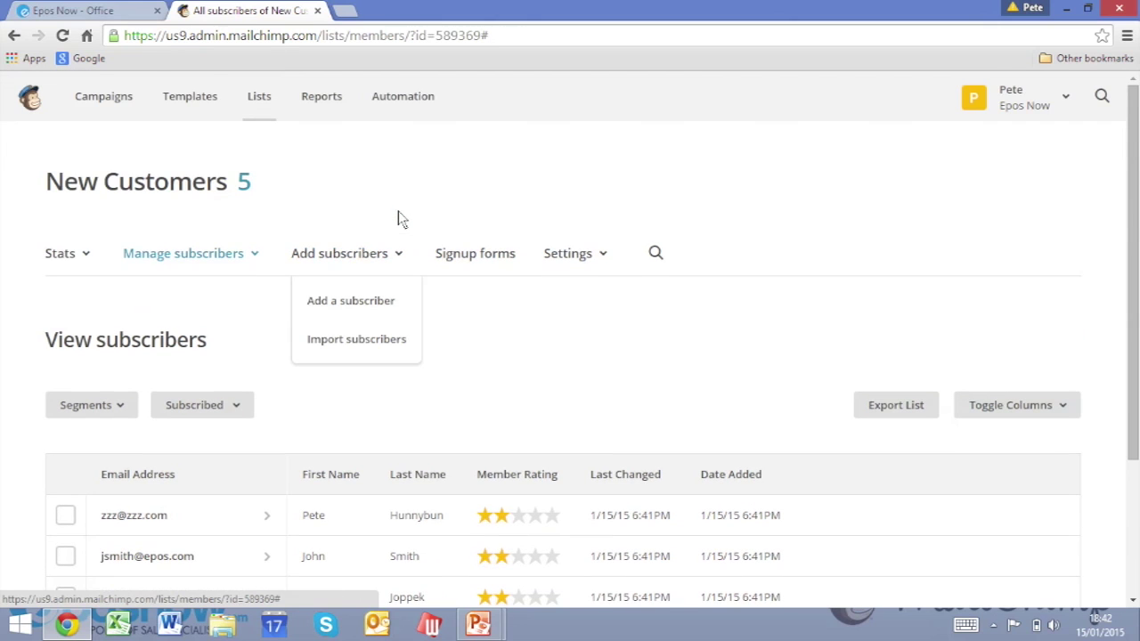
click(366, 303)
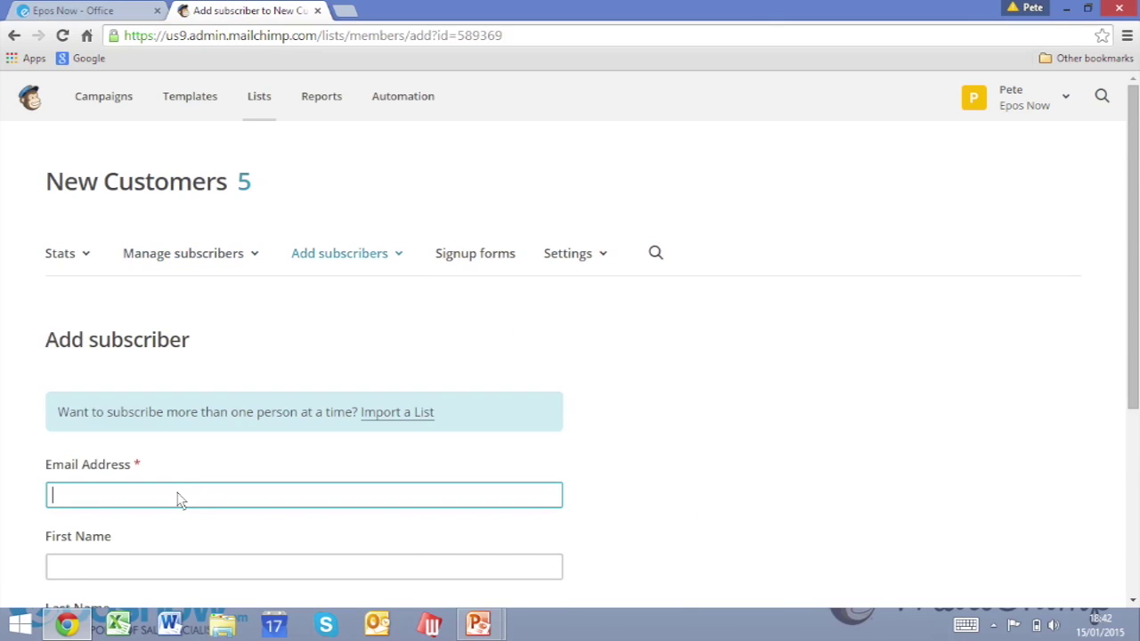
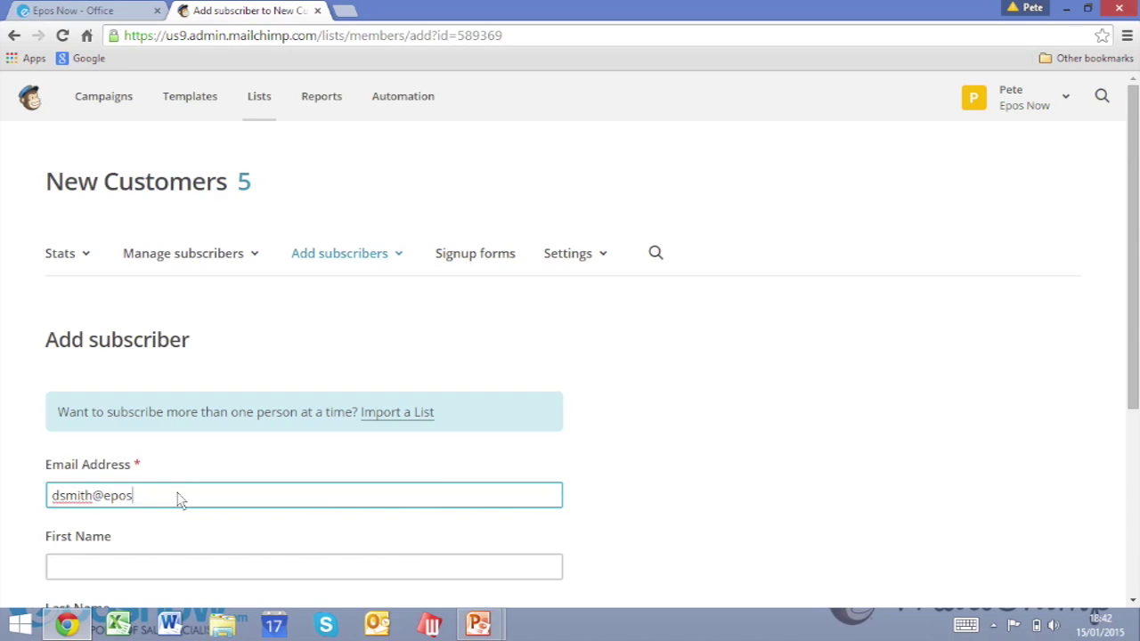
key(Tab)
key(Tab)
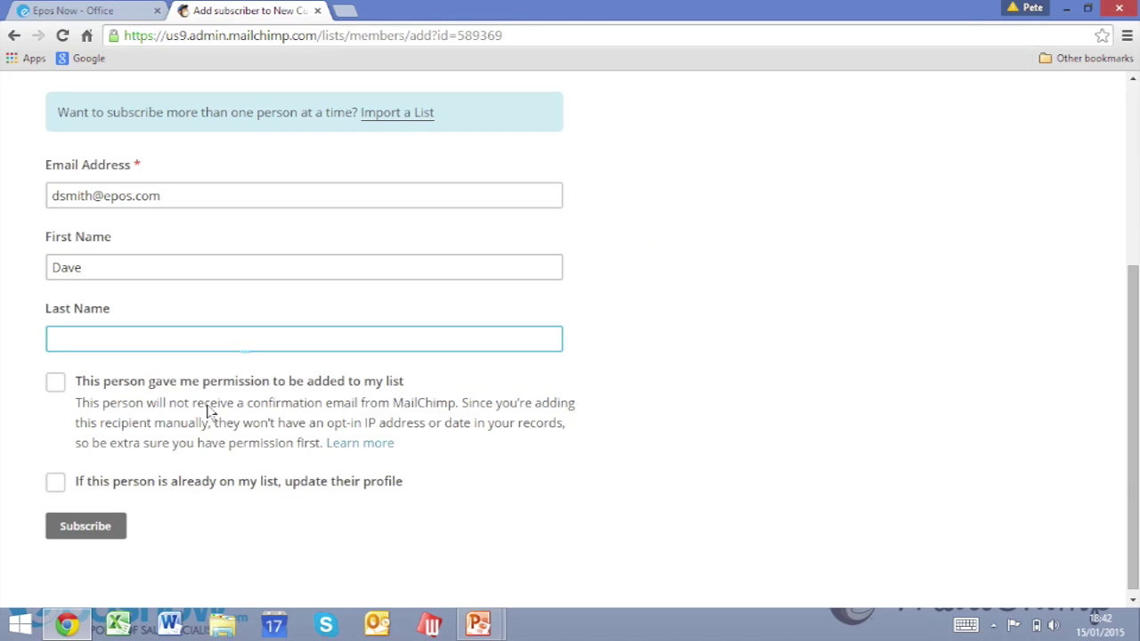
click(53, 382)
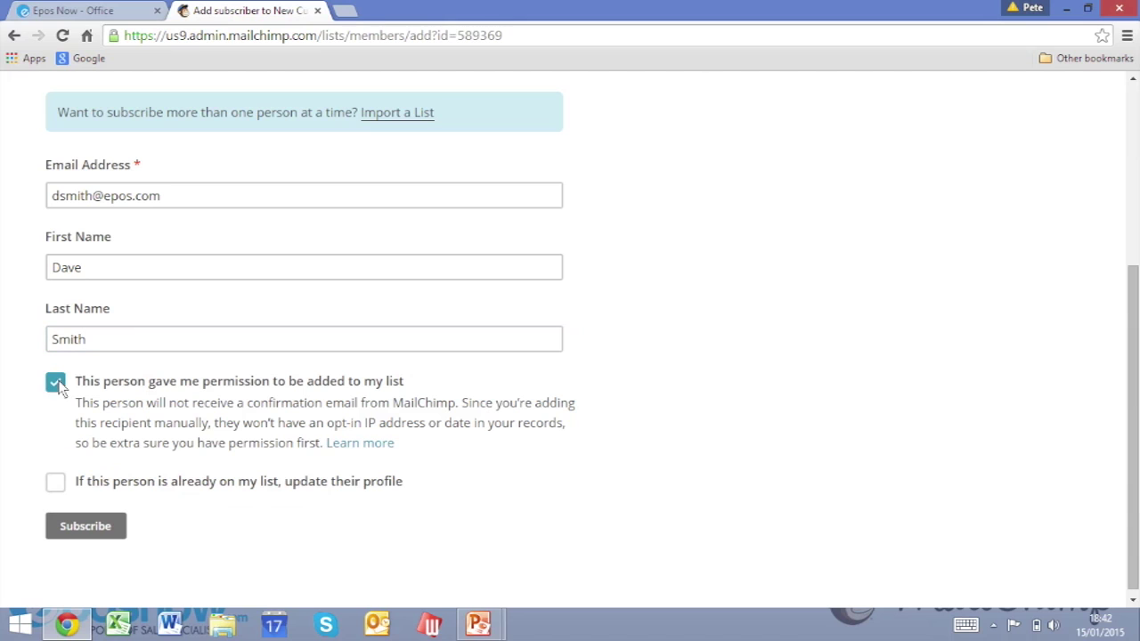
click(66, 525)
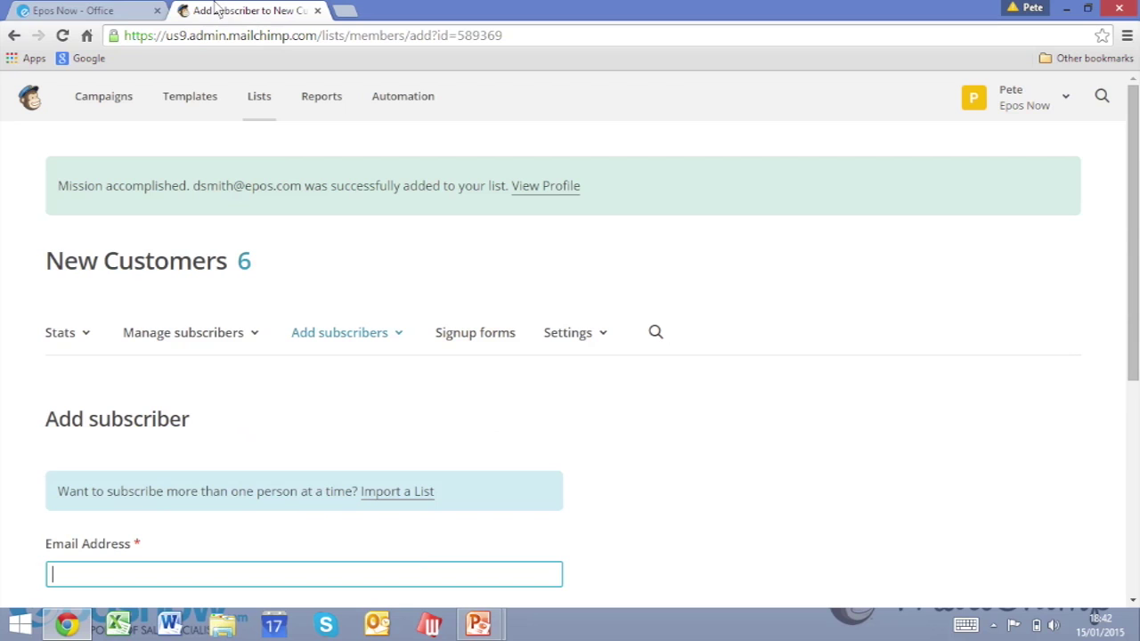
click(120, 12)
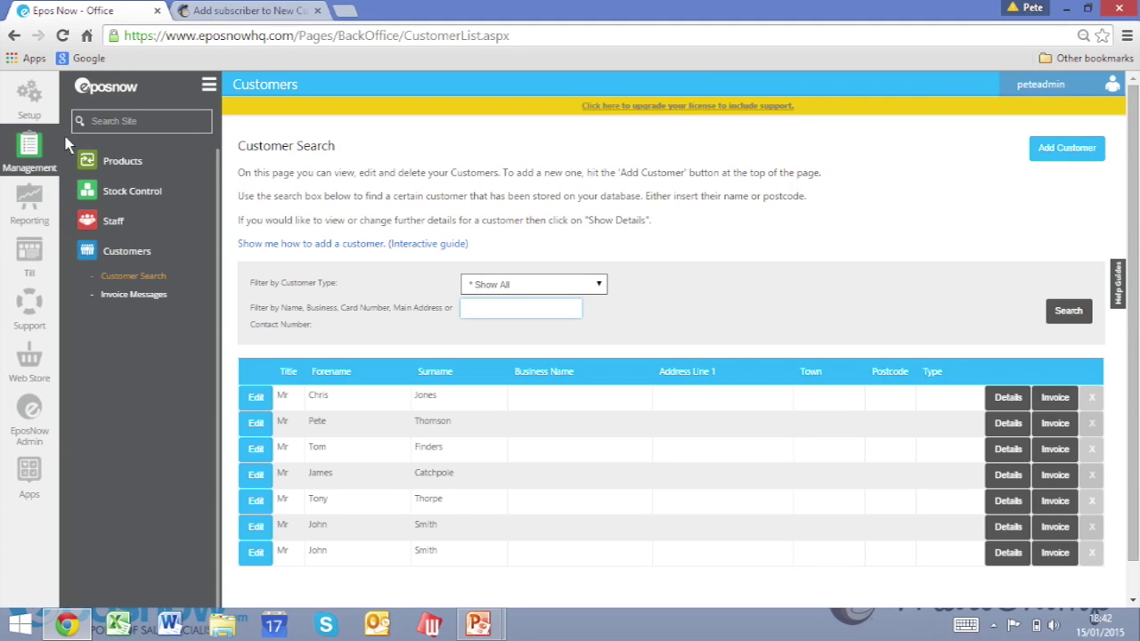
Reload Customer Search to confirm the MailChimp subscriber appears, then advance to the closing slide.
click(147, 283)
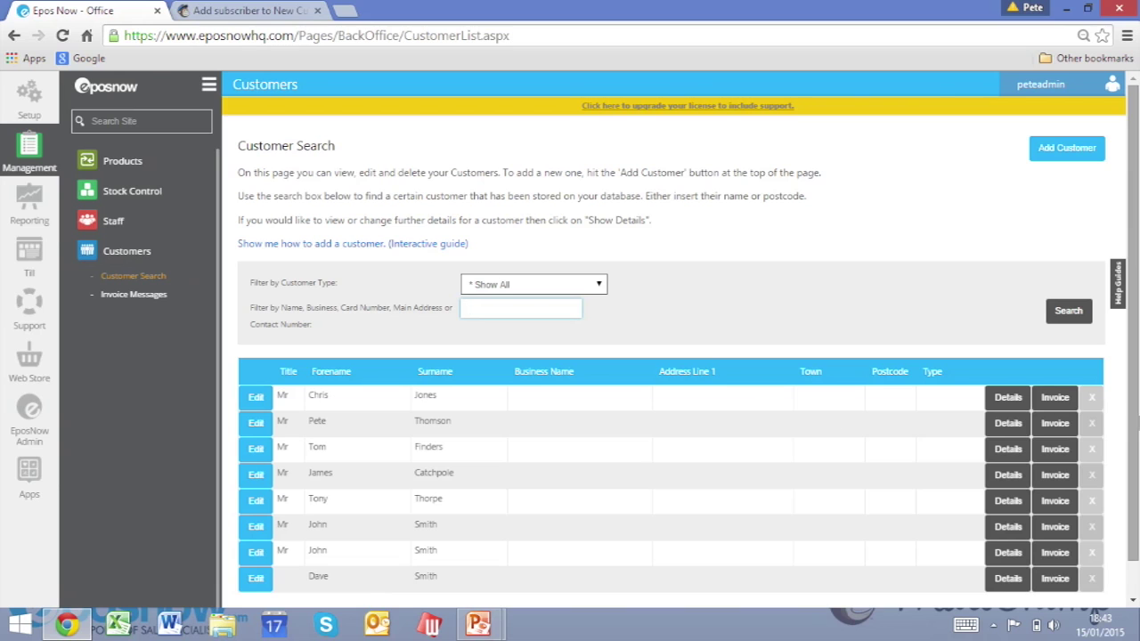
scroll(677, 516, down, 1)
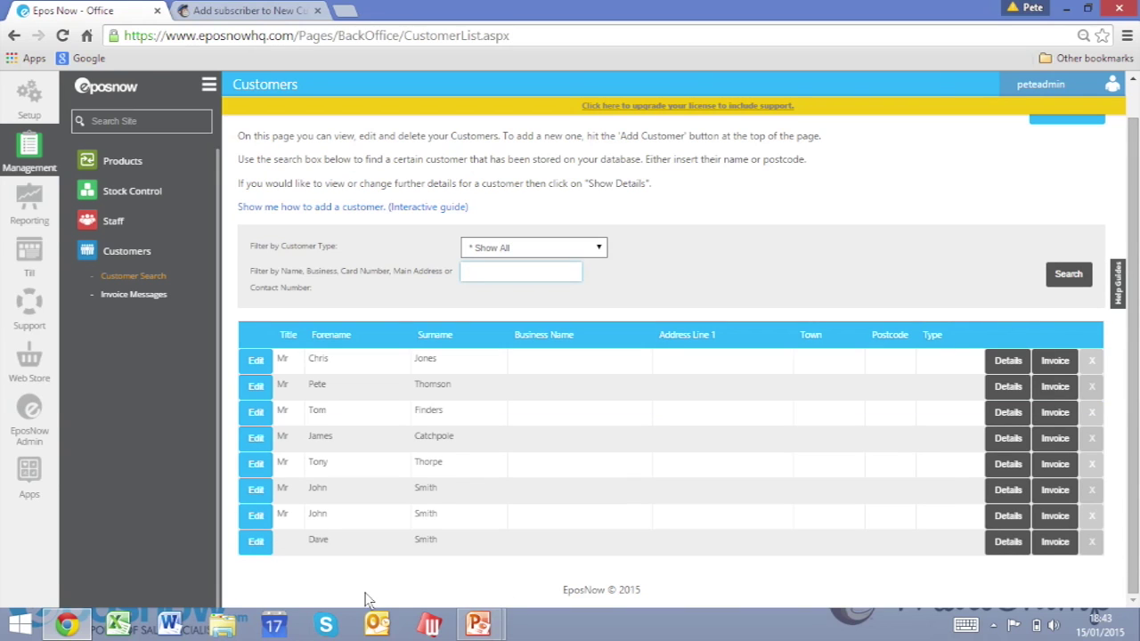
click(310, 548)
drag(310, 549, 446, 543)
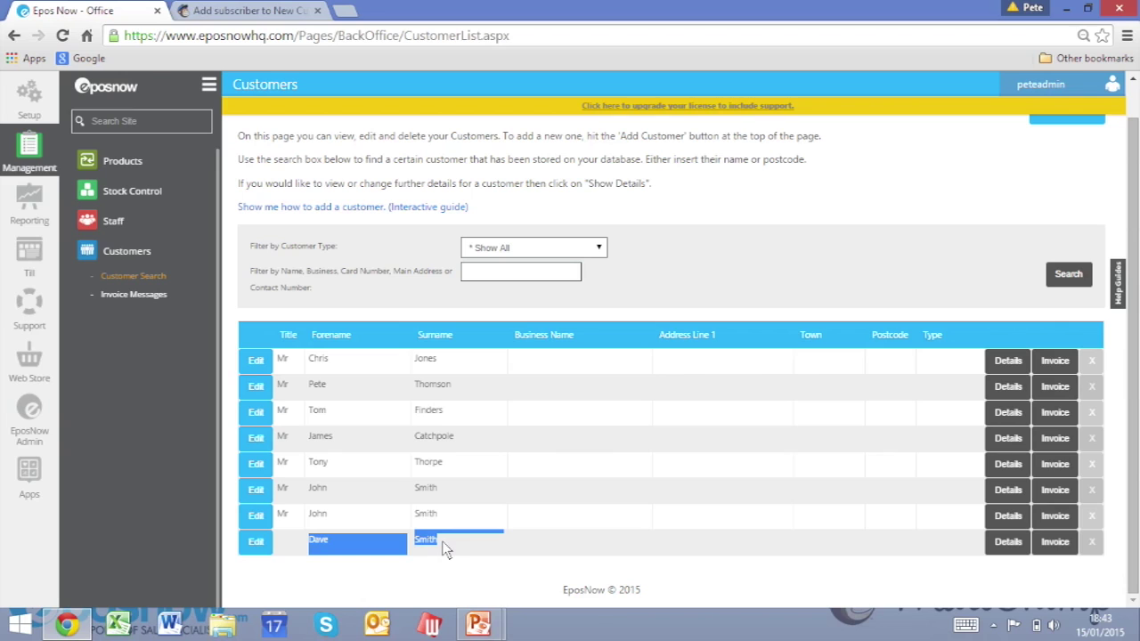
click(496, 579)
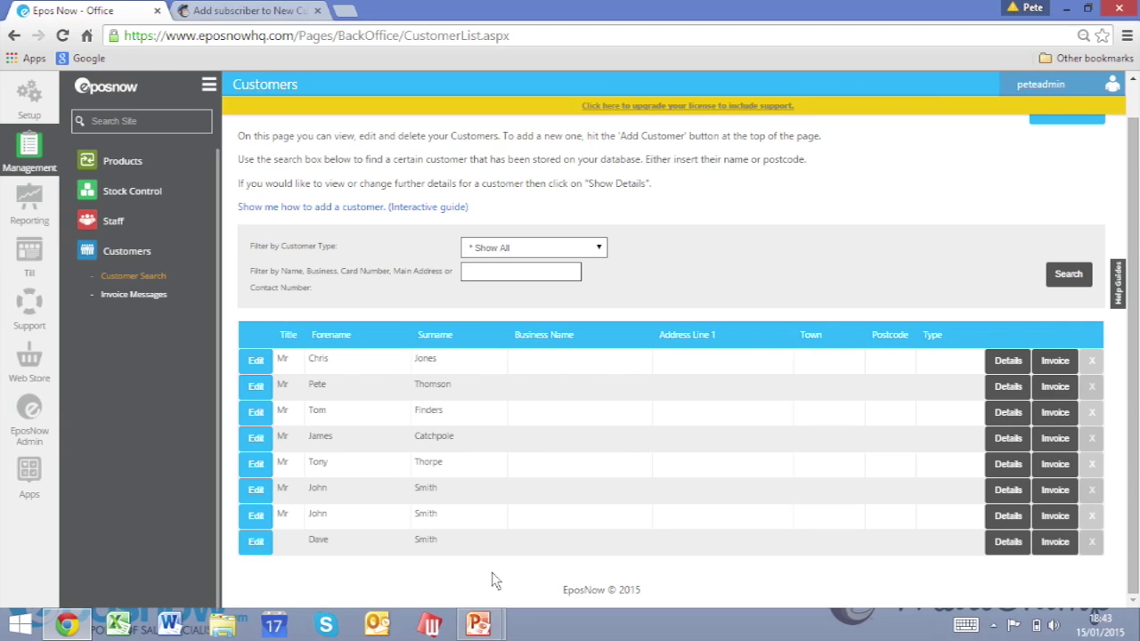
key(alt+Tab)
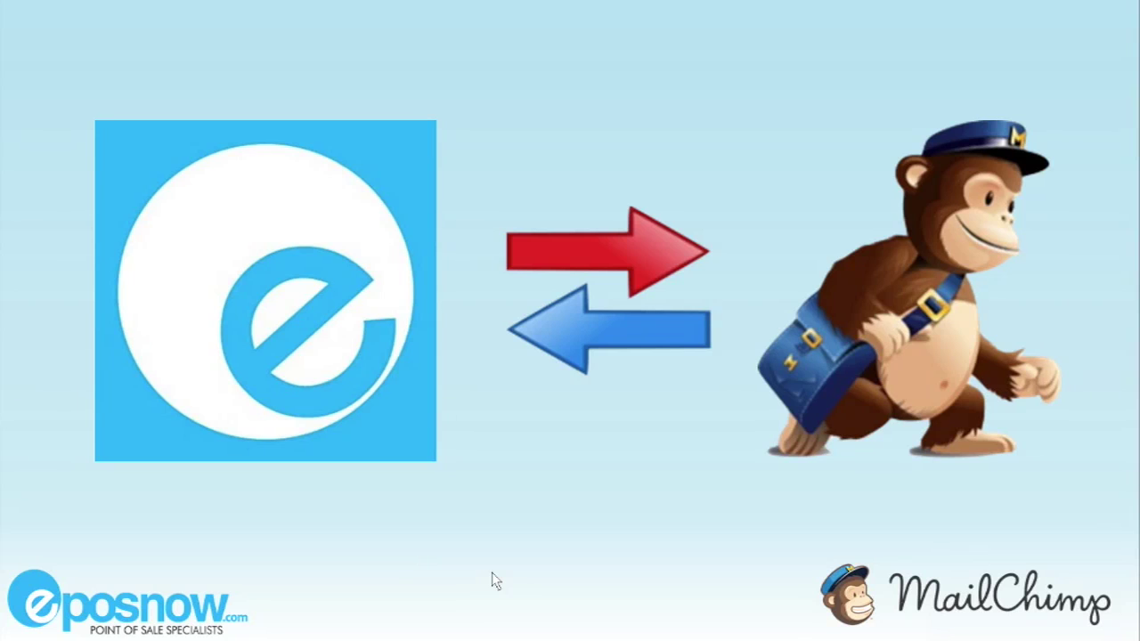
click(496, 580)
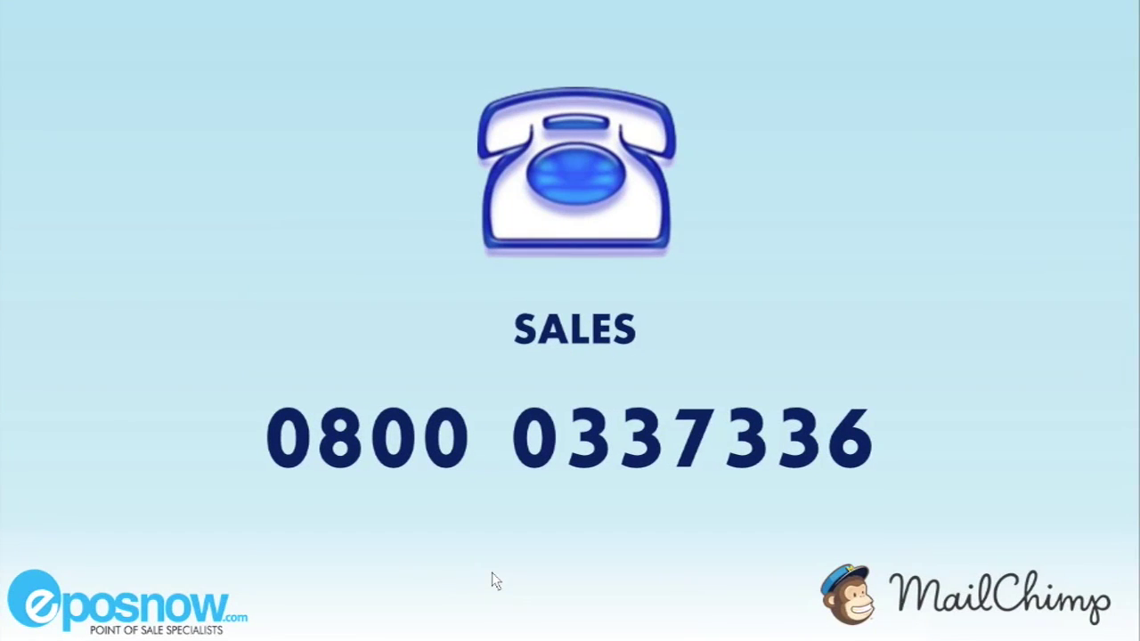